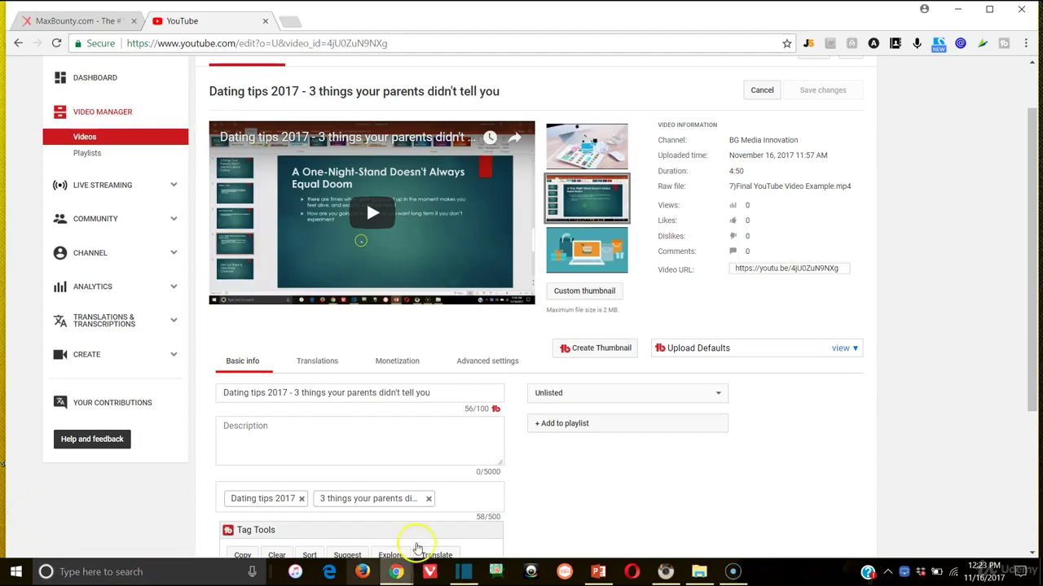
Look over the video's tags on the edit page, then switch to MaxBounty's dating campaign results
{"action": "left_click", "coordinate": [455, 505]}
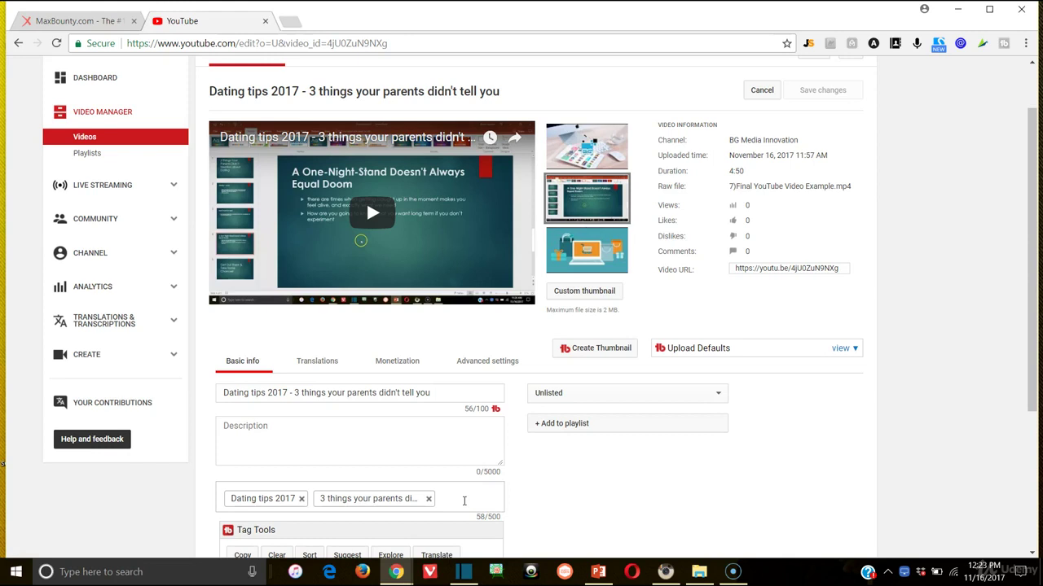
{"action": "left_click", "coordinate": [451, 497]}
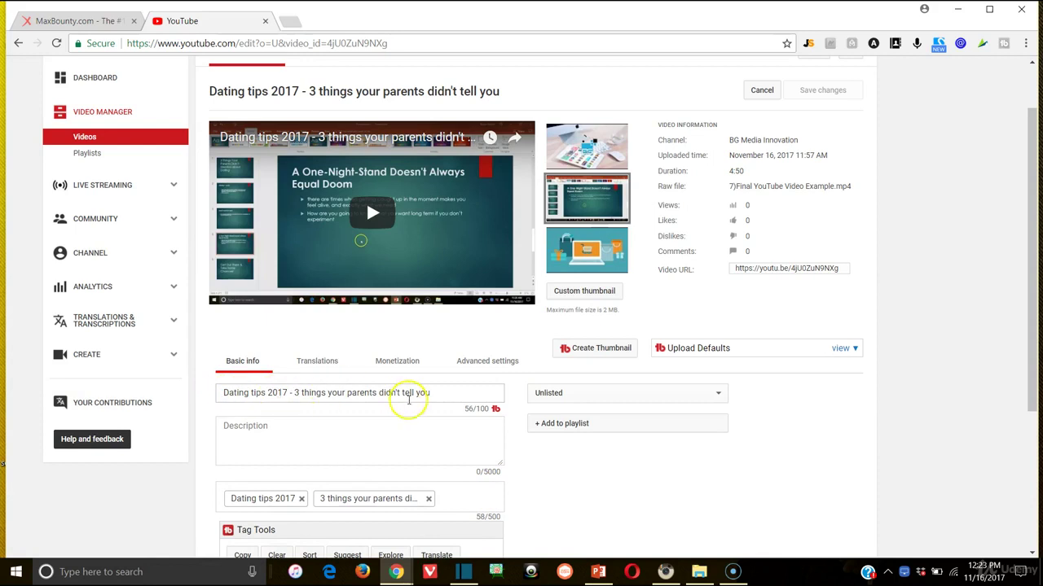
{"action": "scroll", "coordinate": [487, 503], "scroll_direction": "down", "scroll_amount": 1}
{"action": "scroll", "coordinate": [487, 503], "scroll_direction": "down", "scroll_amount": 1}
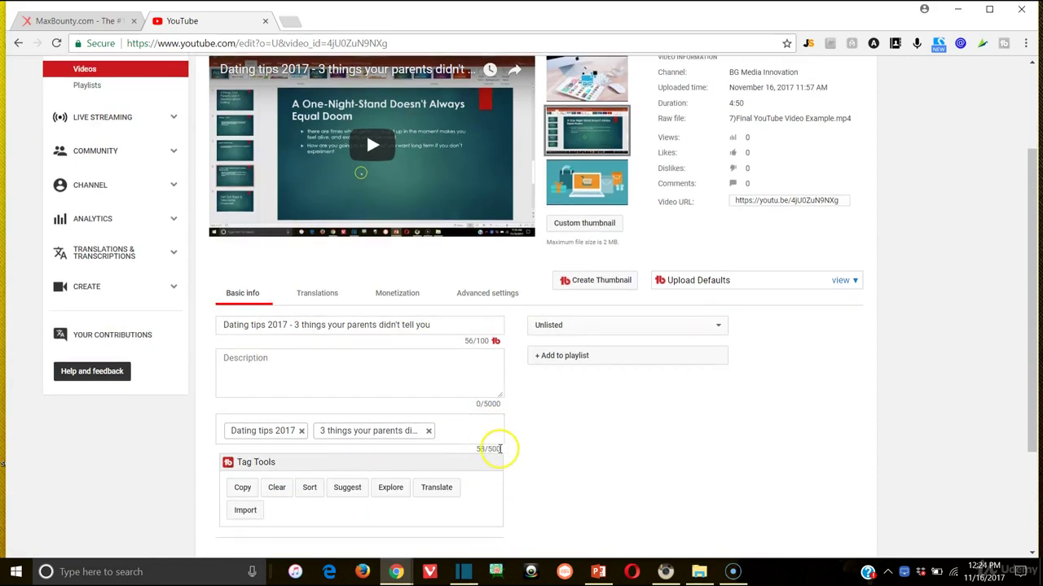
{"action": "scroll", "coordinate": [494, 407], "scroll_direction": "up", "scroll_amount": 2}
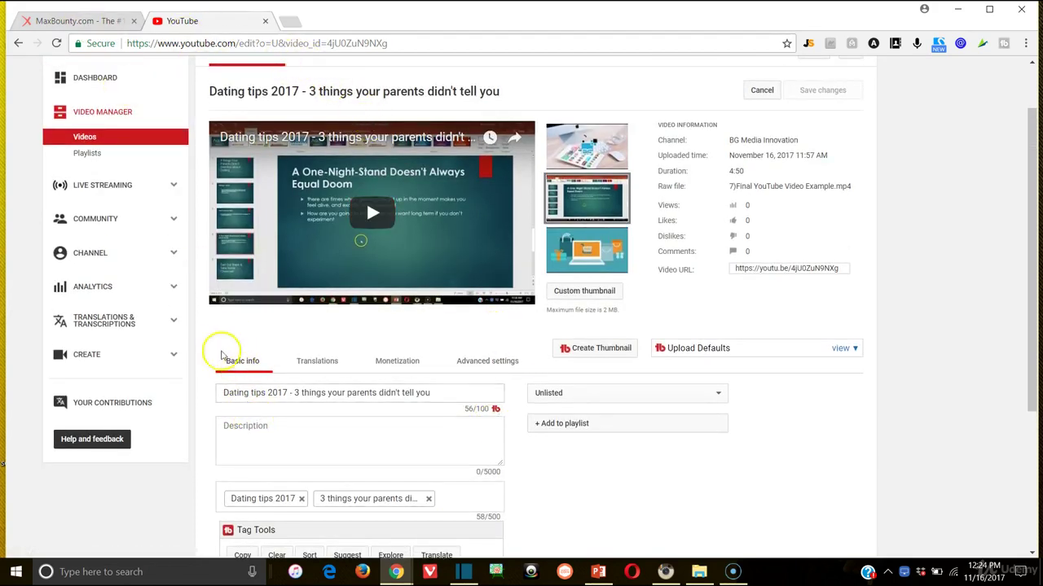
{"action": "left_click", "coordinate": [91, 20]}
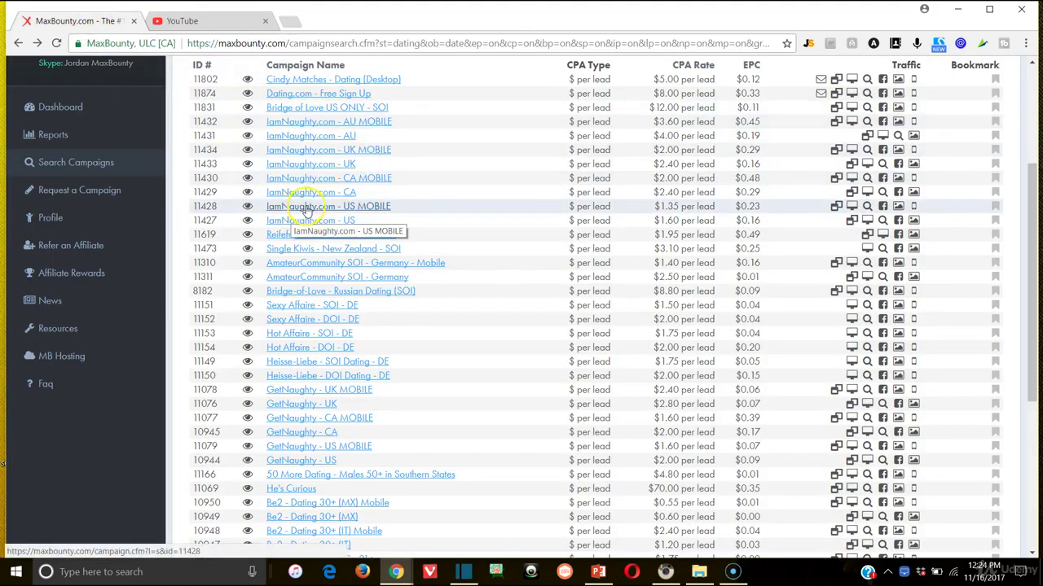
{"action": "scroll", "coordinate": [438, 305], "scroll_direction": "up", "scroll_amount": 3}
{"action": "scroll", "coordinate": [414, 318], "scroll_direction": "down", "scroll_amount": 2}
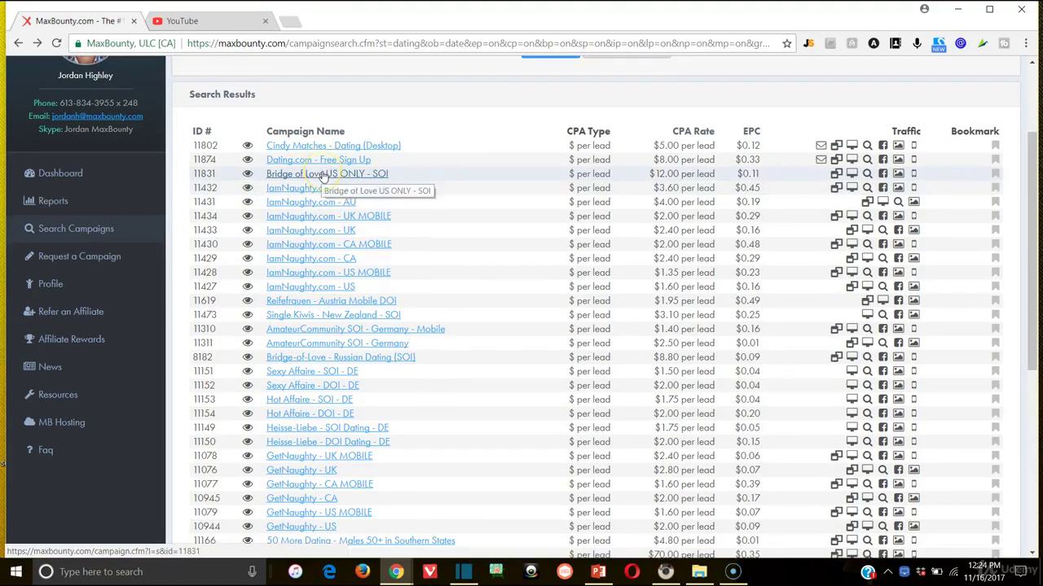
{"action": "scroll", "coordinate": [326, 175], "scroll_direction": "down", "scroll_amount": 3}
{"action": "scroll", "coordinate": [324, 175], "scroll_direction": "down", "scroll_amount": 2}
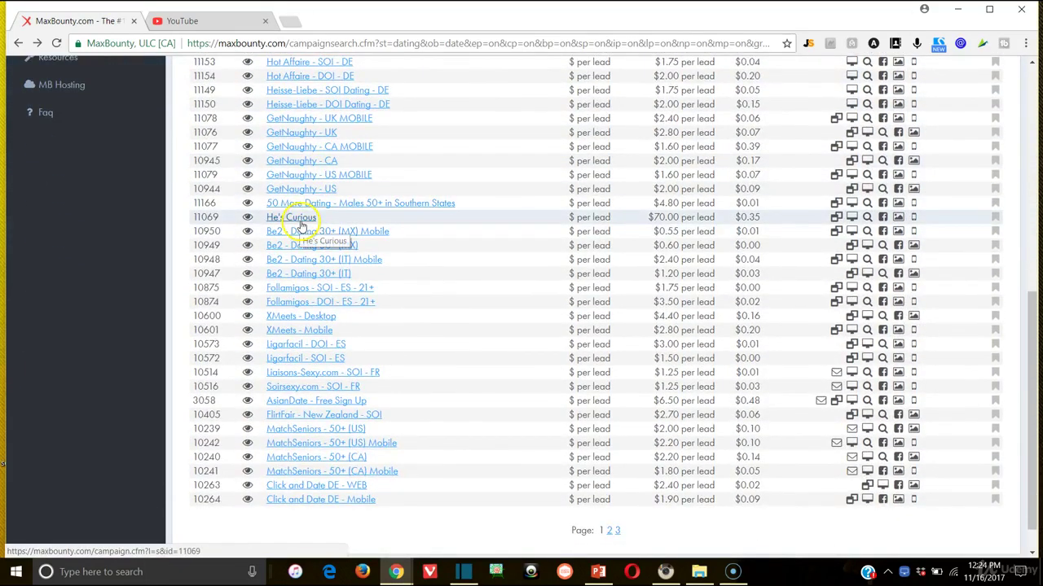
{"action": "left_click", "coordinate": [315, 403]}
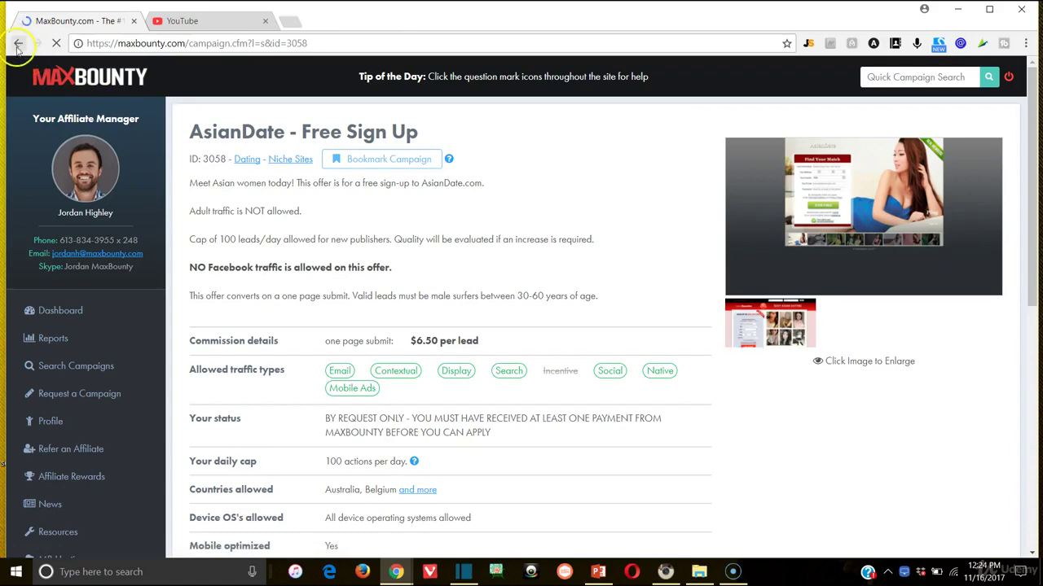
{"action": "left_click", "coordinate": [18, 45]}
{"action": "scroll", "coordinate": [371, 233], "scroll_direction": "up", "scroll_amount": 5}
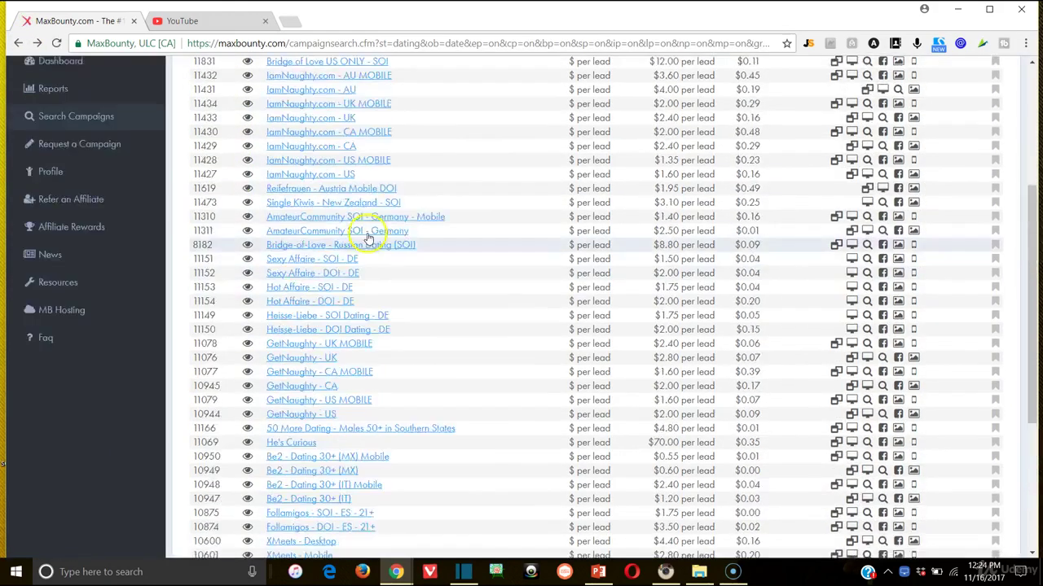
{"action": "scroll", "coordinate": [370, 234], "scroll_direction": "up", "scroll_amount": 1}
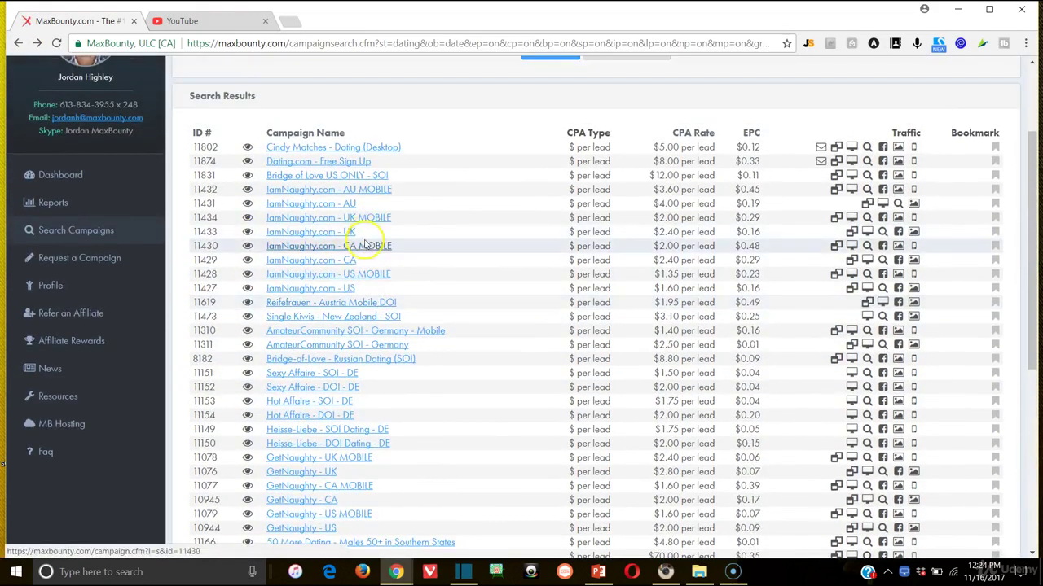
{"action": "left_click", "coordinate": [341, 176]}
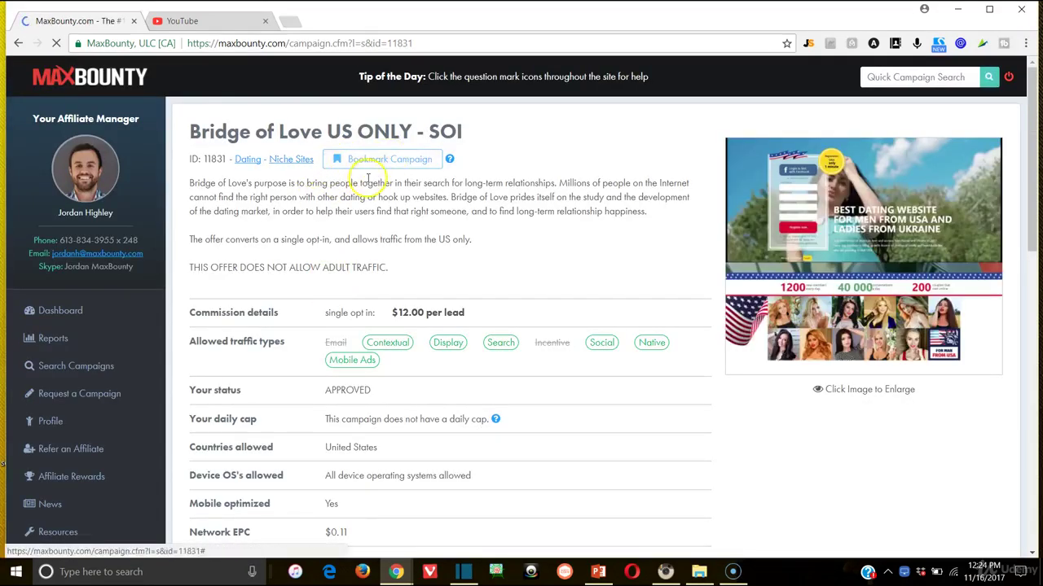
Set the Bridge of Love US ONLY - SOI creative type to Banners, after briefly choosing Search
{"action": "scroll", "coordinate": [368, 177], "scroll_direction": "down", "scroll_amount": 6}
{"action": "scroll", "coordinate": [344, 165], "scroll_direction": "up", "scroll_amount": 3}
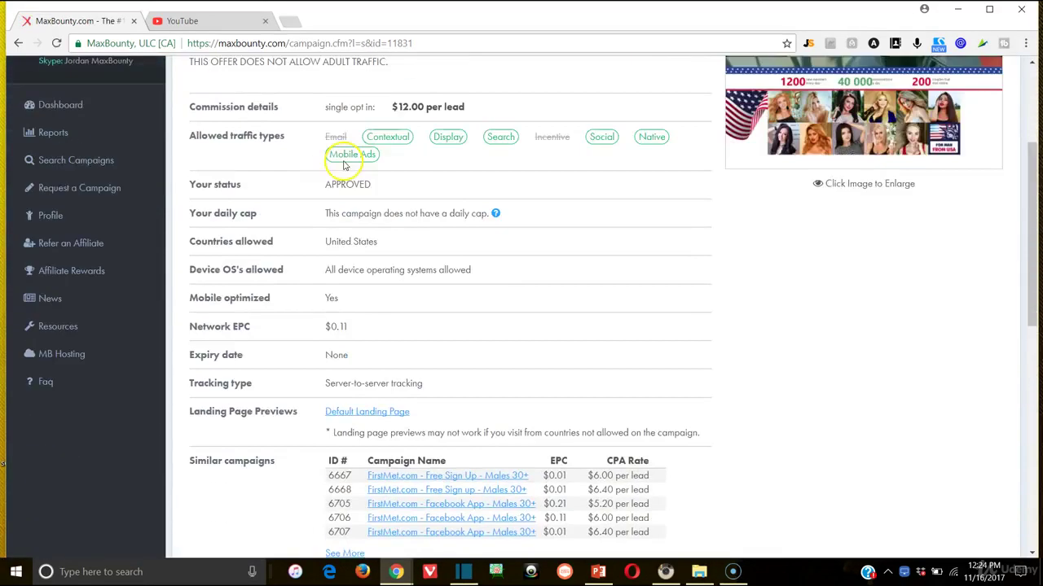
{"action": "scroll", "coordinate": [344, 165], "scroll_direction": "up", "scroll_amount": 2}
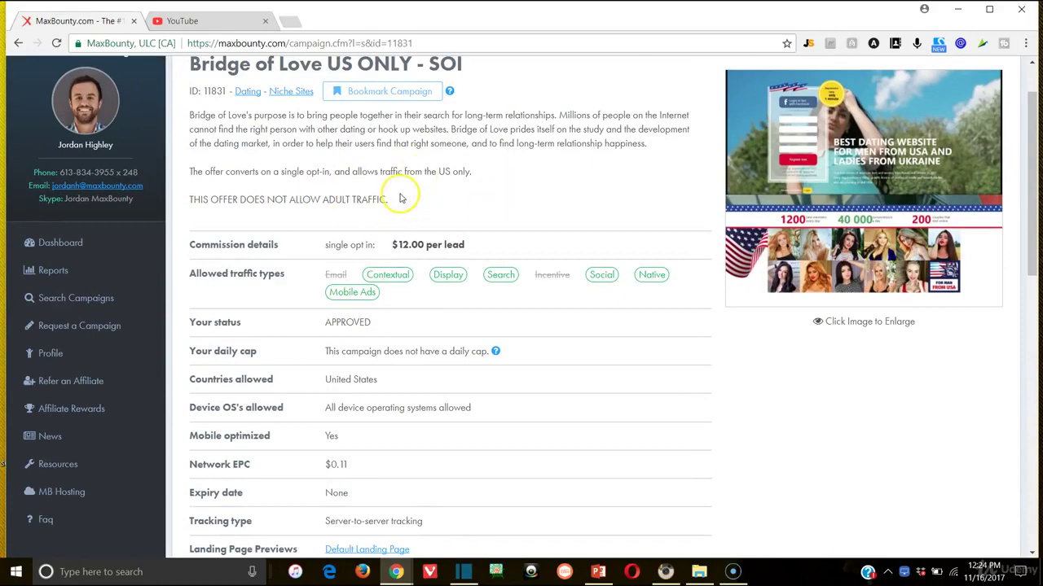
{"action": "scroll", "coordinate": [399, 198], "scroll_direction": "down", "scroll_amount": 10}
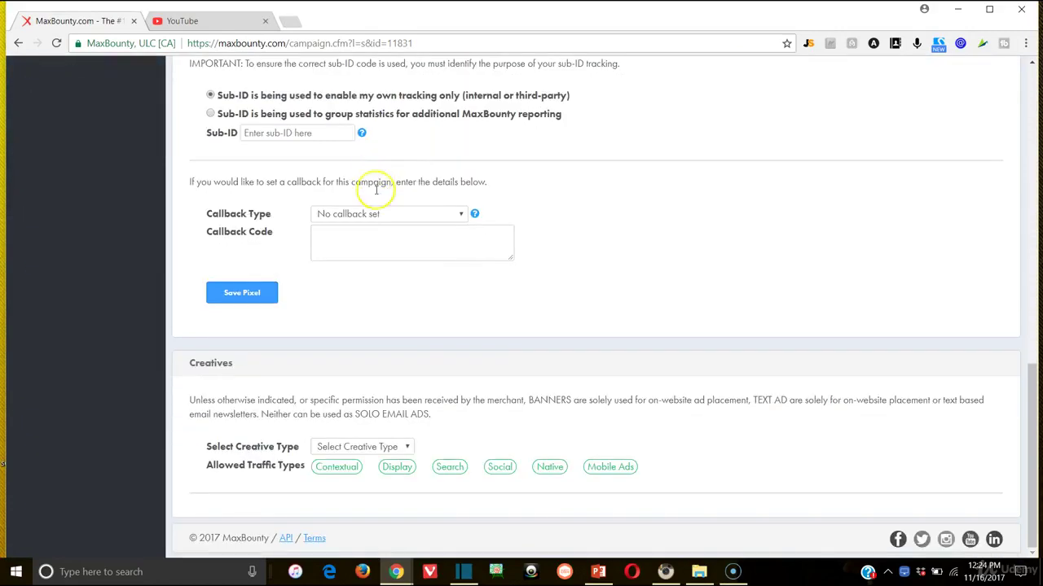
{"action": "left_click", "coordinate": [368, 449]}
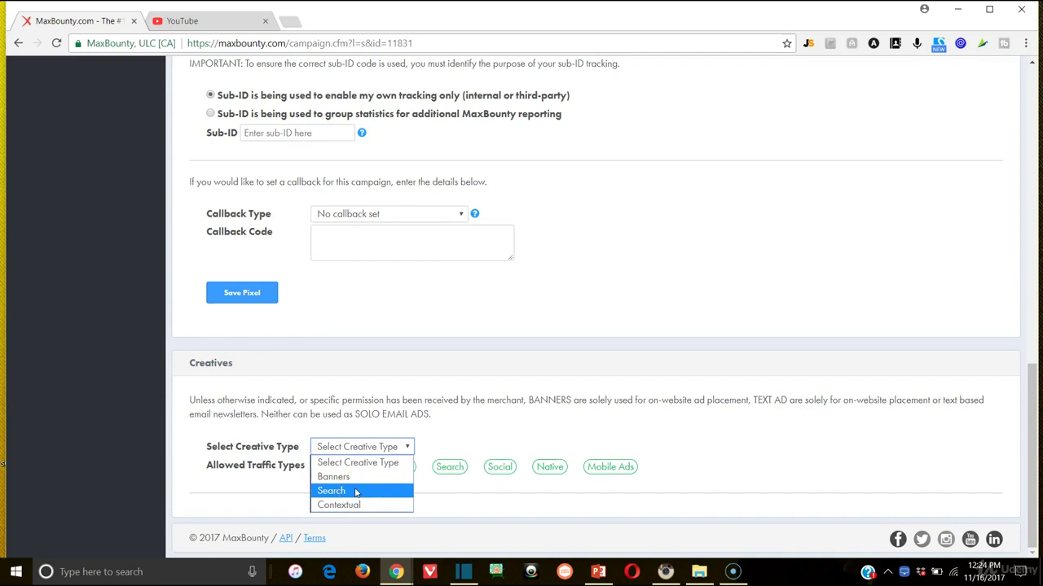
{"action": "left_click", "coordinate": [356, 491]}
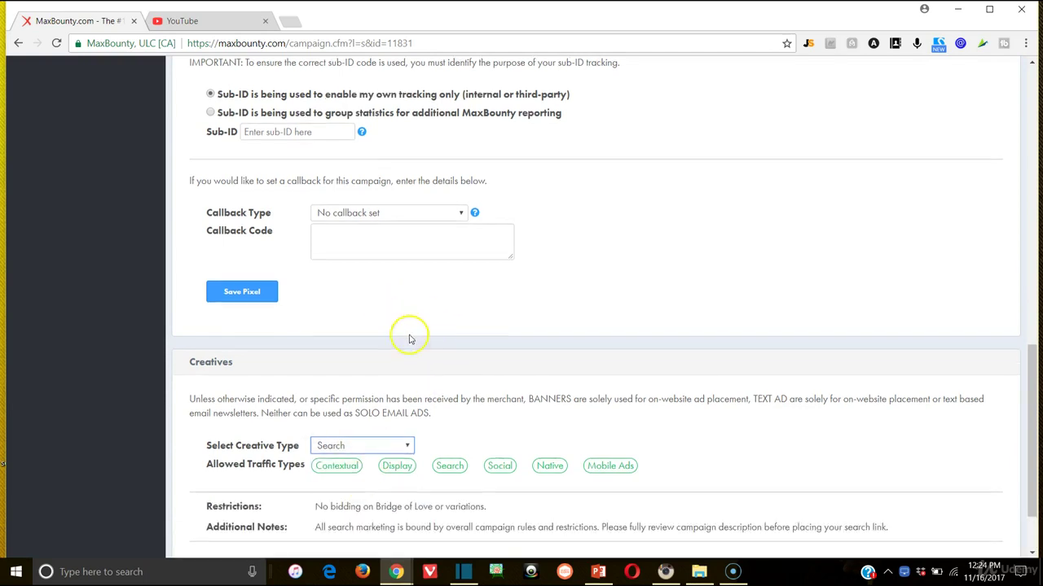
{"action": "scroll", "coordinate": [420, 342], "scroll_direction": "down", "scroll_amount": 2}
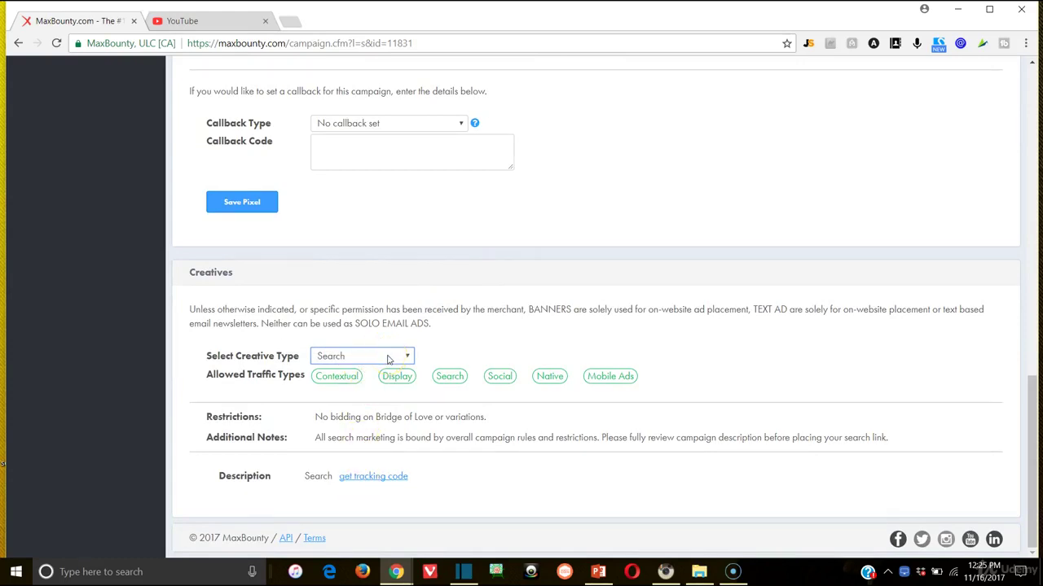
{"action": "scroll", "coordinate": [448, 296], "scroll_direction": "up", "scroll_amount": 10}
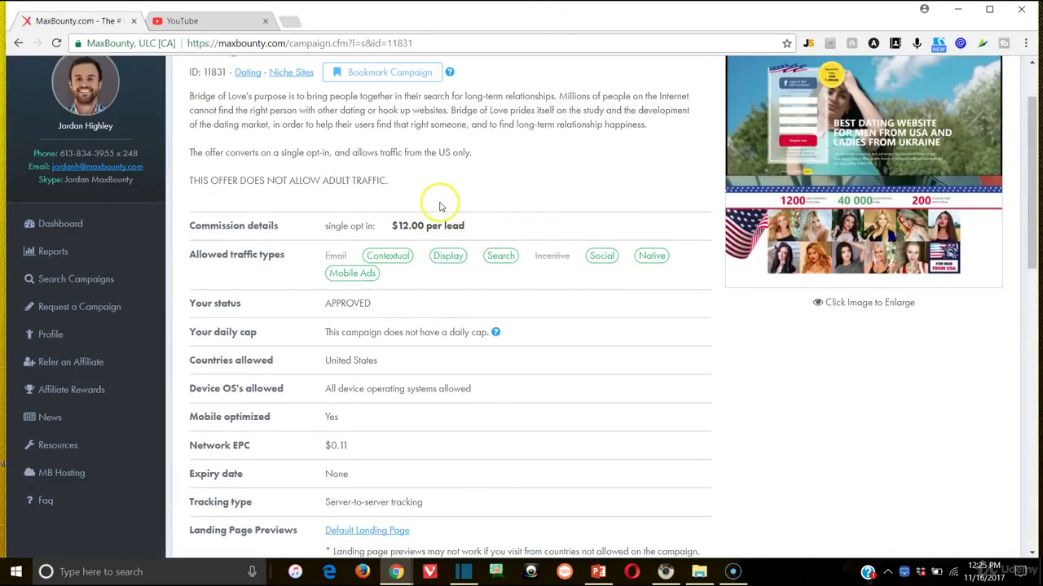
{"action": "scroll", "coordinate": [440, 228], "scroll_direction": "down", "scroll_amount": 10}
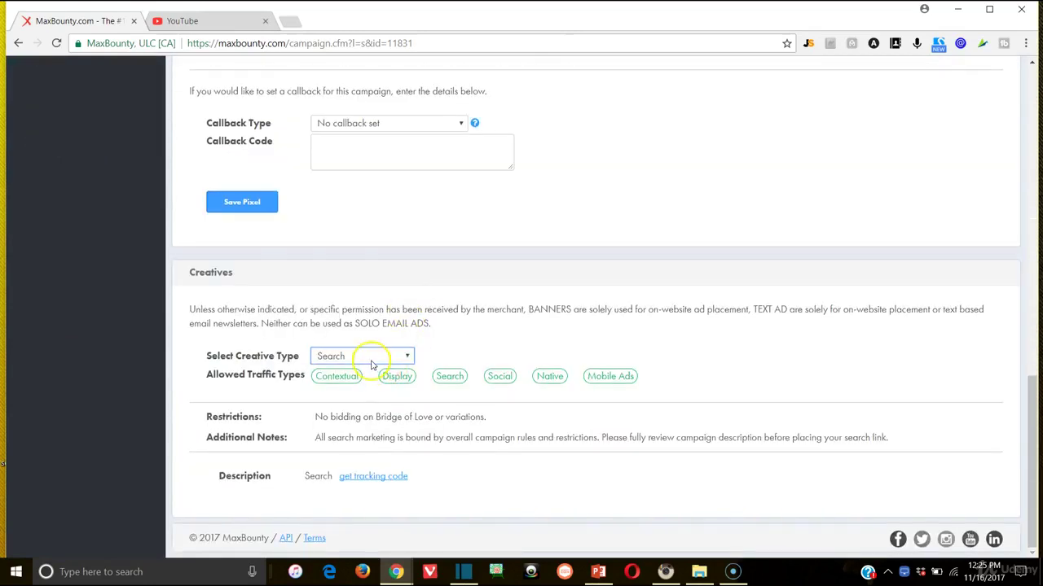
{"action": "left_click", "coordinate": [372, 361]}
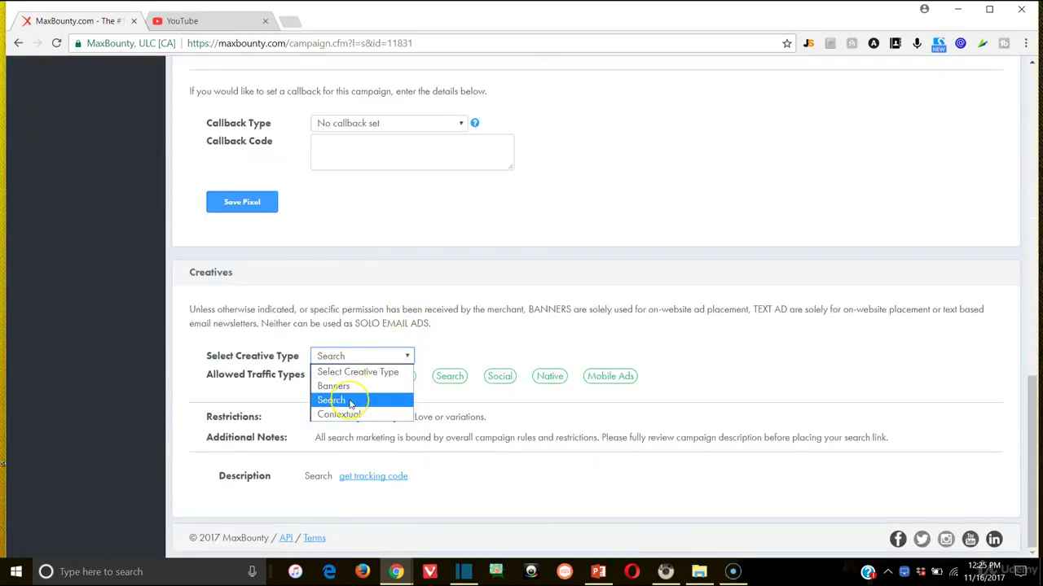
{"action": "left_click", "coordinate": [347, 390]}
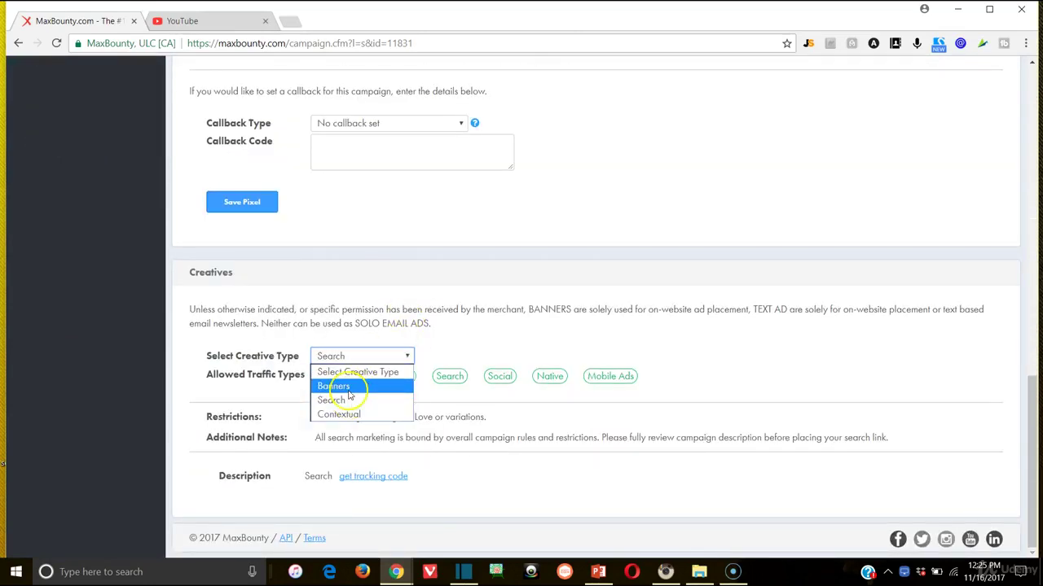
{"action": "scroll", "coordinate": [389, 371], "scroll_direction": "down", "scroll_amount": 3}
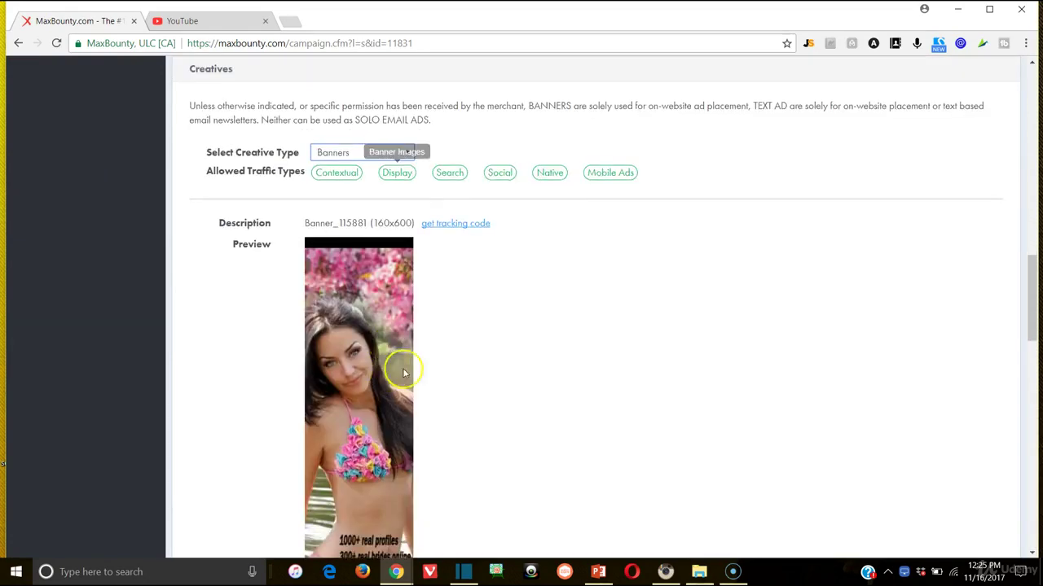
Copy the 160x600 banner tracking code, close its window, and search Windows for 'word'
{"action": "left_click", "coordinate": [433, 223]}
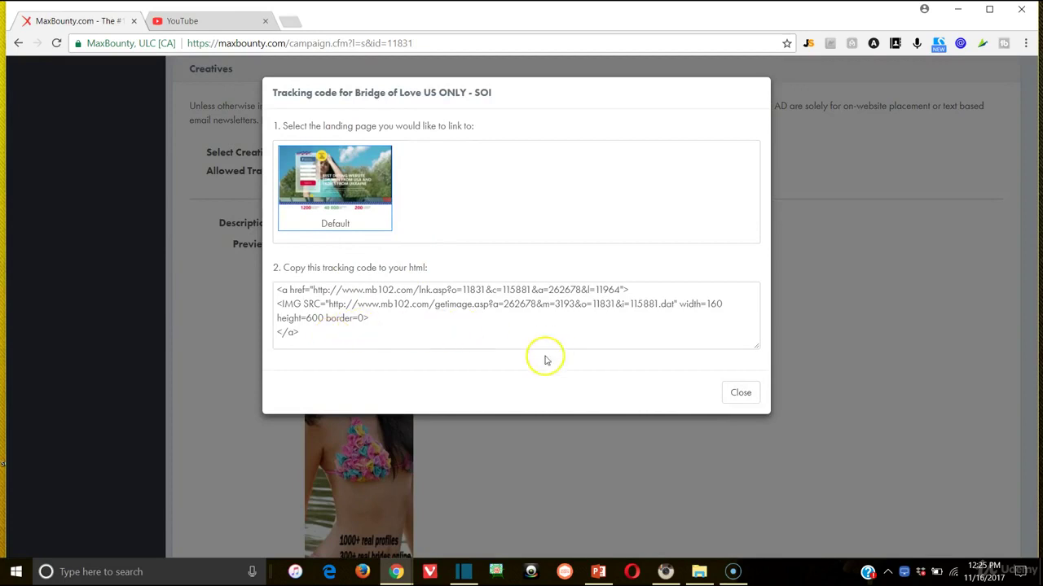
{"action": "left_click_drag", "start_coordinate": [330, 337], "coordinate": [268, 291]}
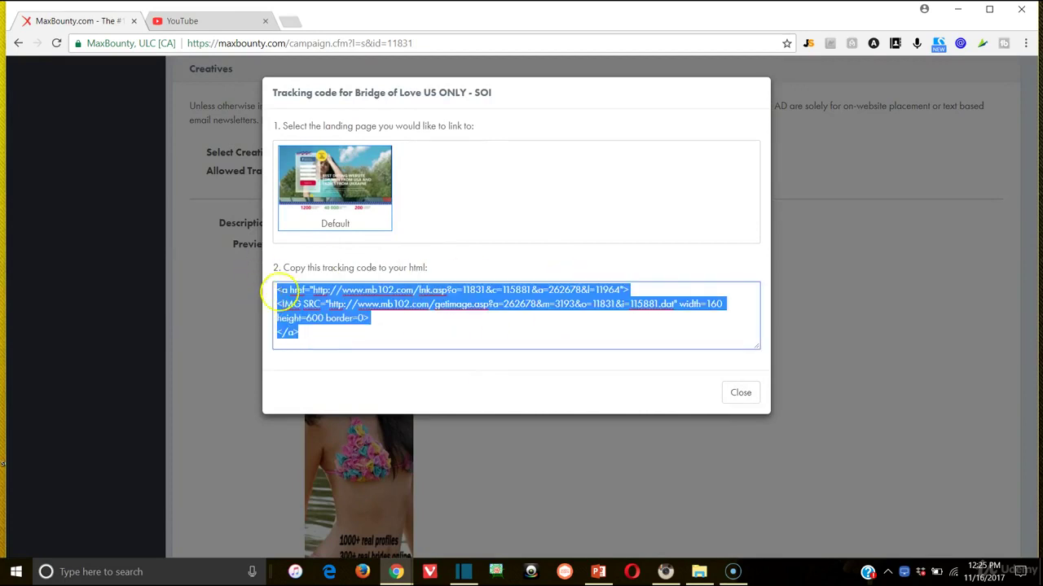
{"action": "right_click", "coordinate": [316, 303]}
{"action": "left_click", "coordinate": [336, 328]}
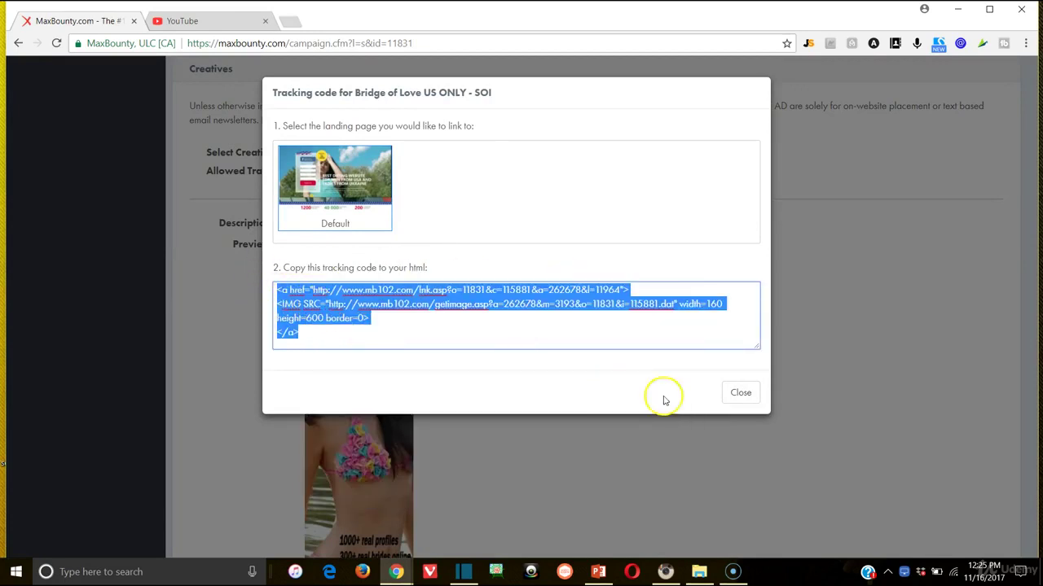
{"action": "left_click", "coordinate": [743, 397]}
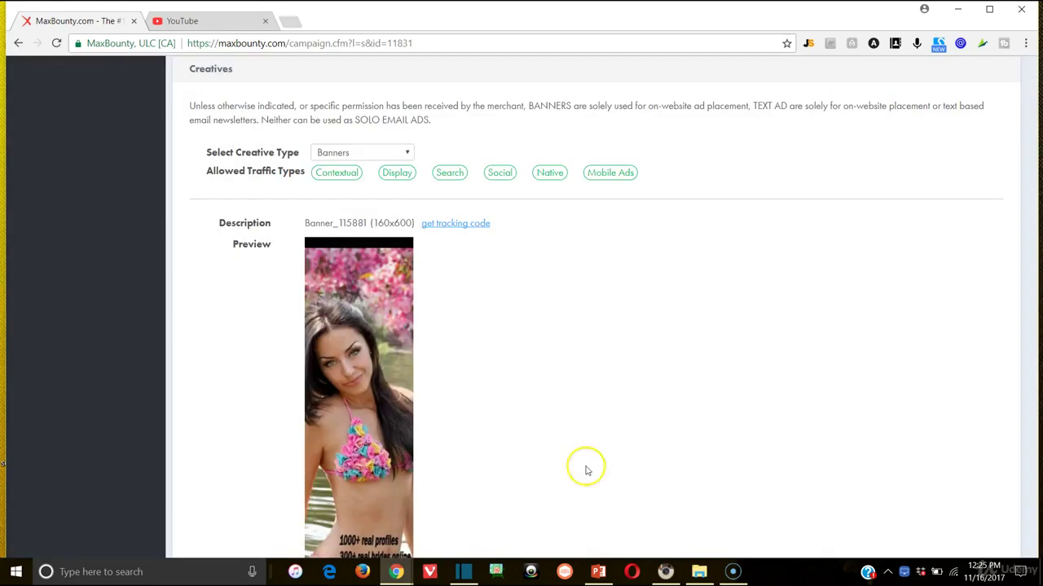
{"action": "left_click", "coordinate": [235, 569]}
{"action": "type", "text": "word"}
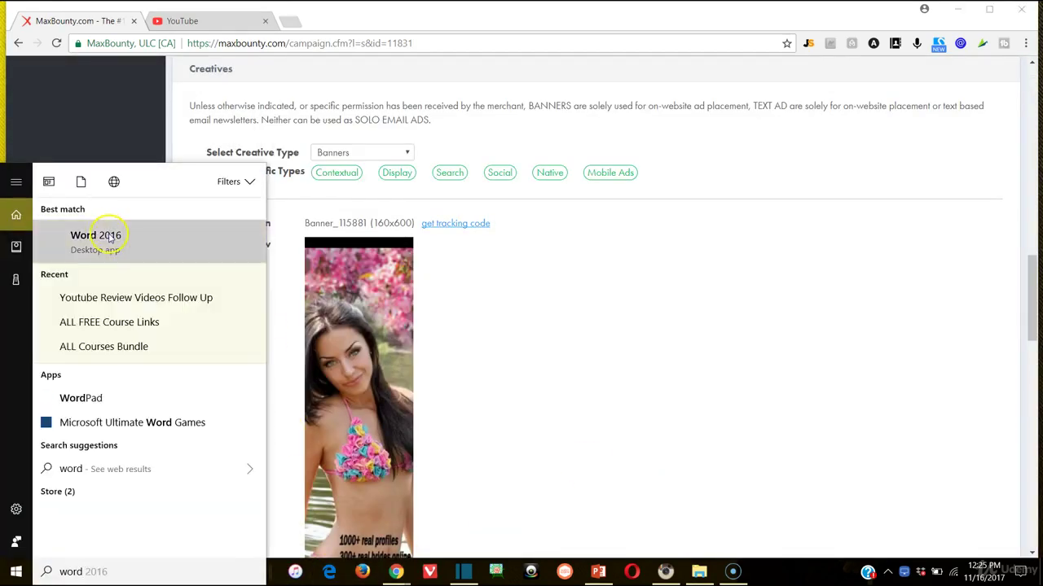
Paste the banner tracking code into a new blank Word 2016 document
{"action": "left_click", "coordinate": [110, 235]}
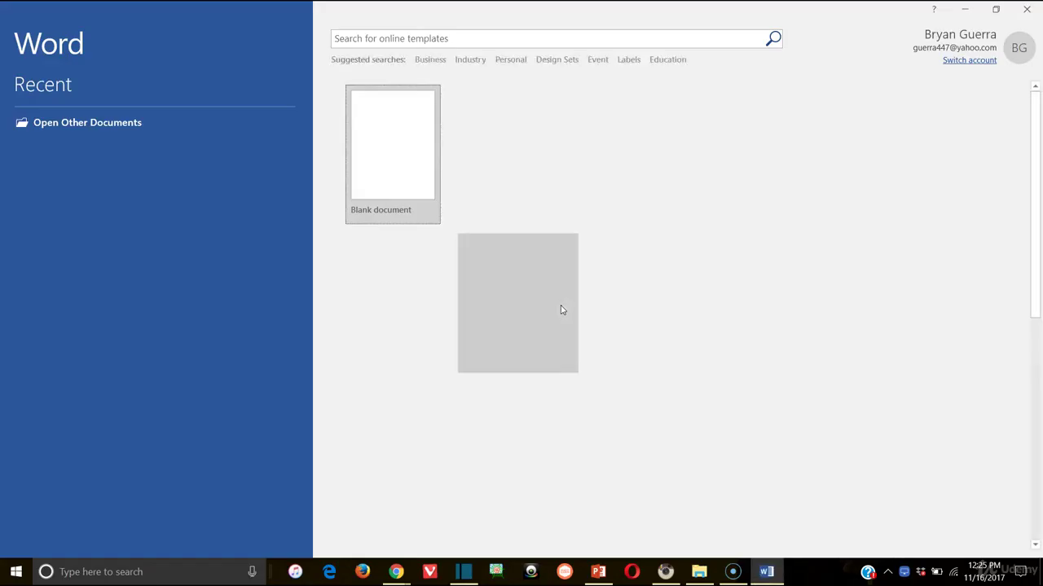
{"action": "left_click", "coordinate": [372, 164]}
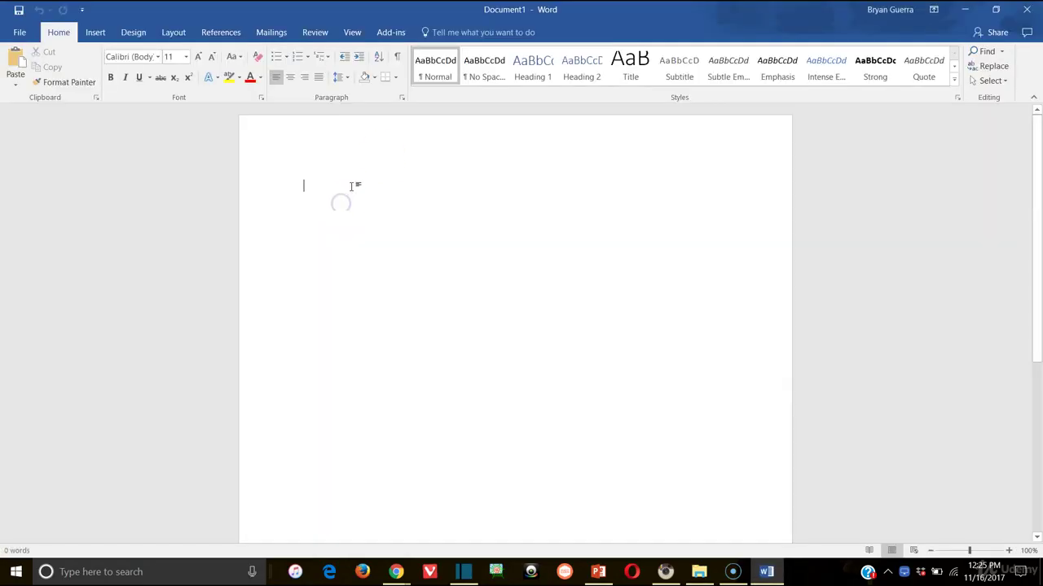
{"action": "left_click", "coordinate": [354, 187]}
{"action": "key", "text": "ctrl+v"}
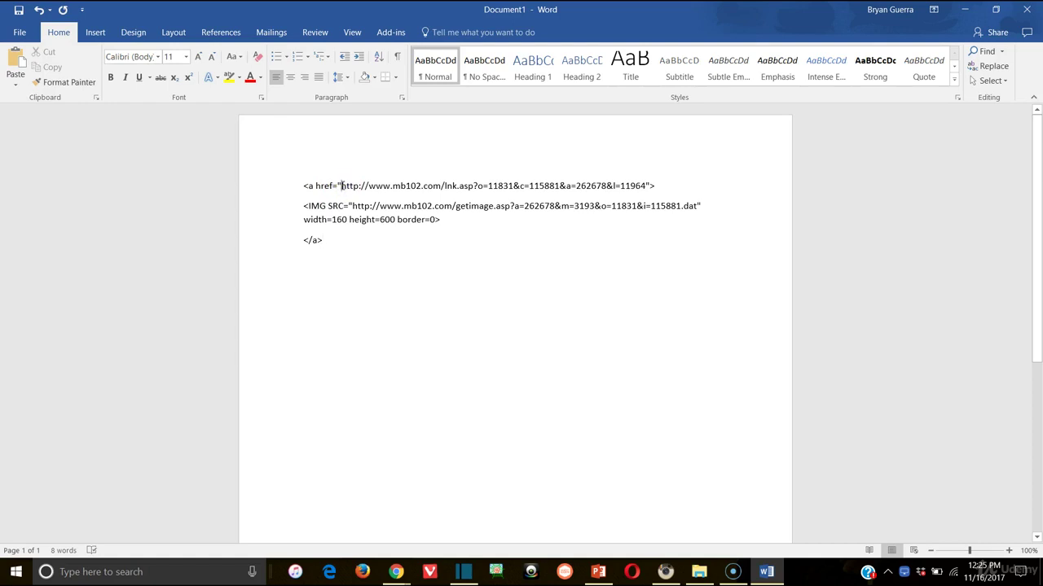
Join the IMG line onto the href line and copy the mb102.com link URL
{"action": "left_click_drag", "start_coordinate": [342, 186], "coordinate": [639, 183]}
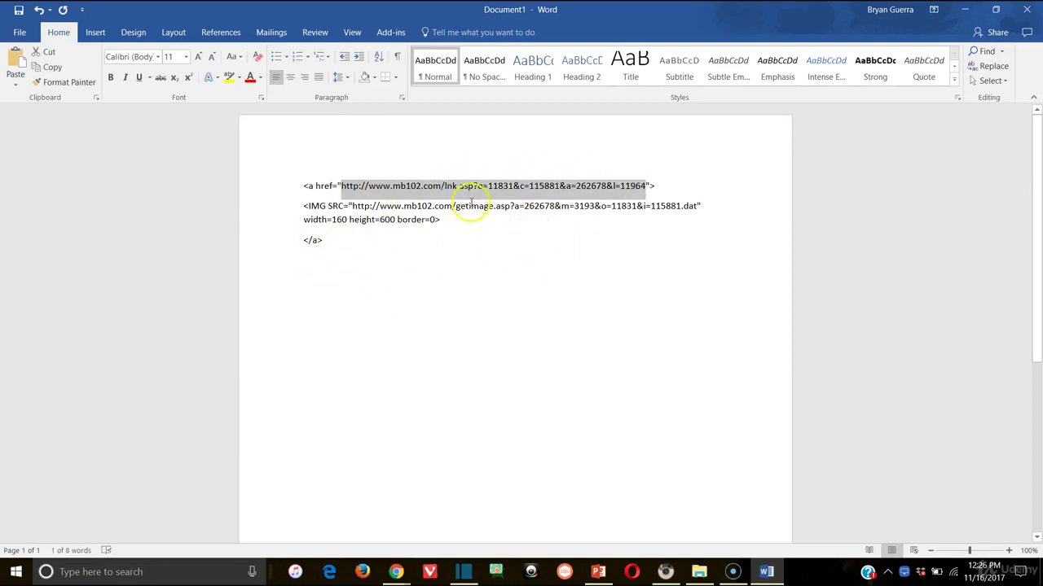
{"action": "left_click", "coordinate": [670, 183]}
{"action": "key", "text": "Delete"}
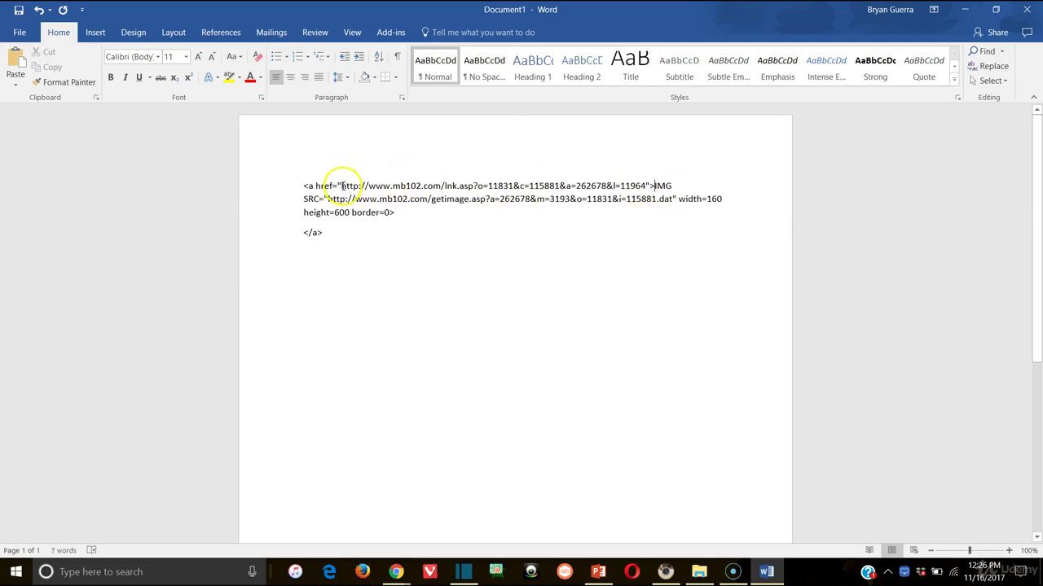
{"action": "left_click_drag", "start_coordinate": [356, 186], "coordinate": [640, 187]}
{"action": "right_click", "coordinate": [640, 187]}
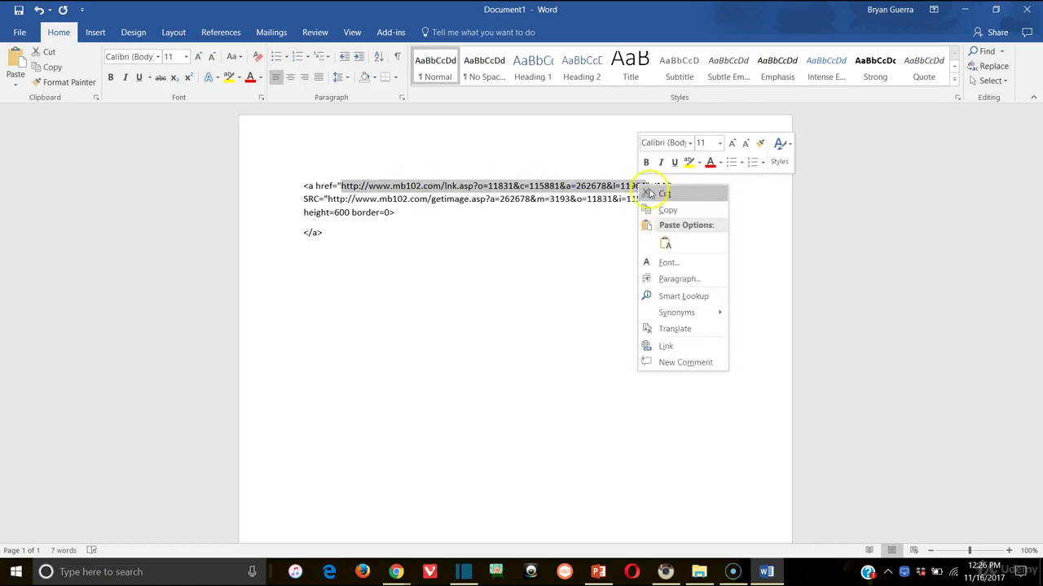
{"action": "left_click", "coordinate": [643, 206]}
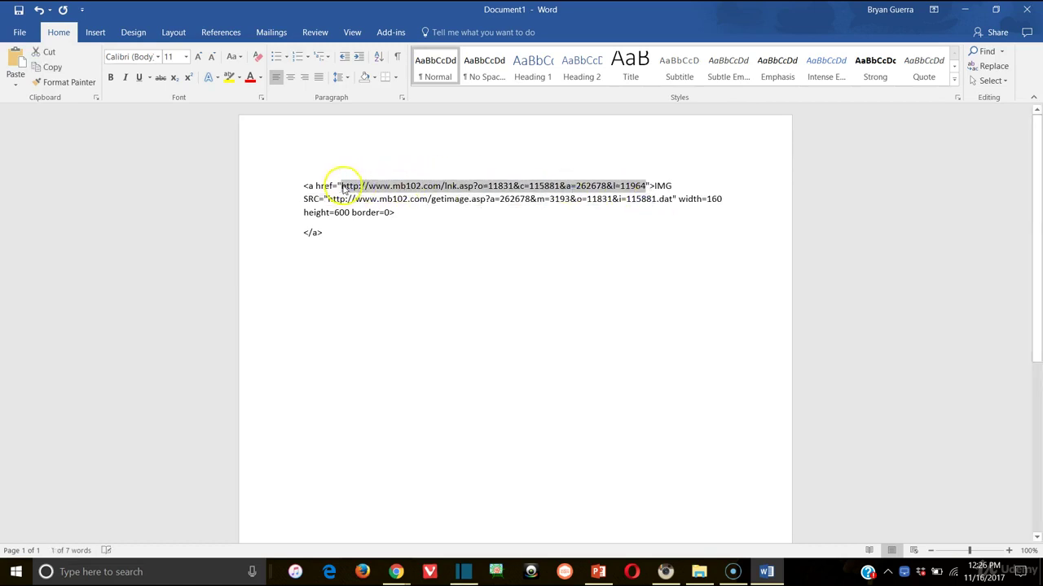
{"action": "left_click", "coordinate": [396, 572]}
Load the copied mb102.com tracking link in Microsoft Edge to reach the Bridge of Love USA page
{"action": "left_click", "coordinate": [330, 572]}
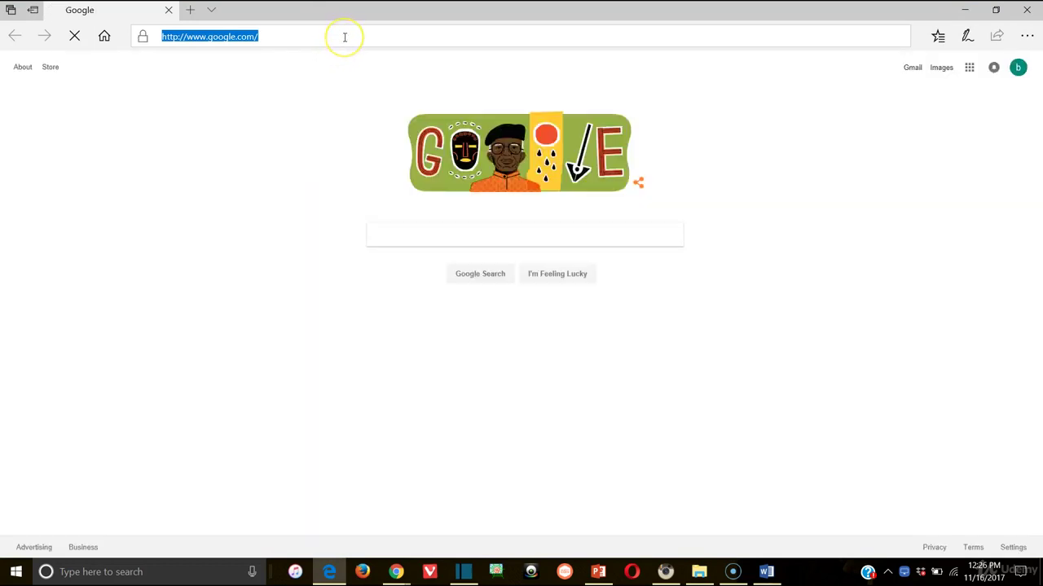
{"action": "key", "text": "ctrl+v"}
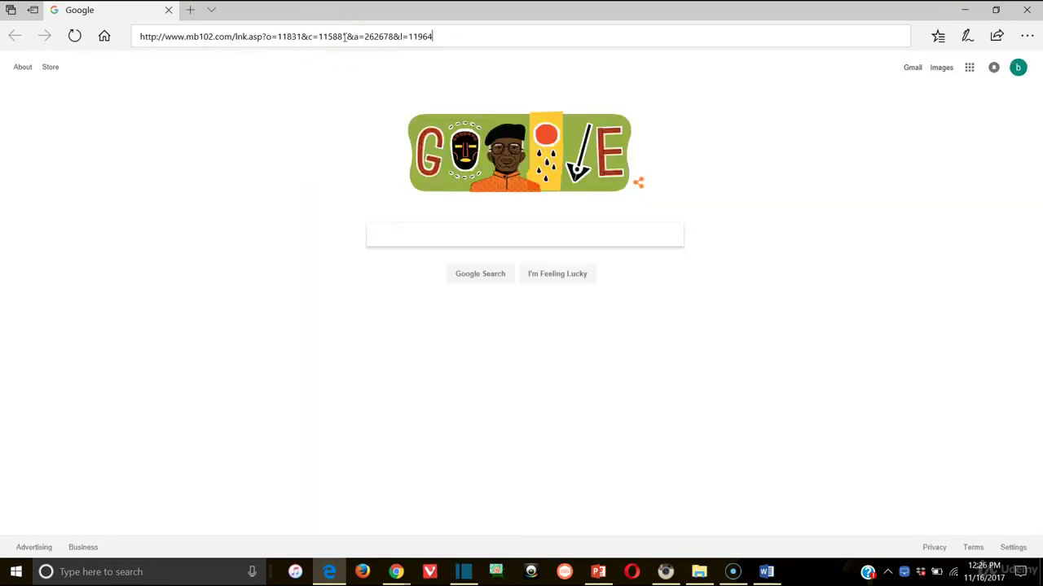
{"action": "key", "text": "Return"}
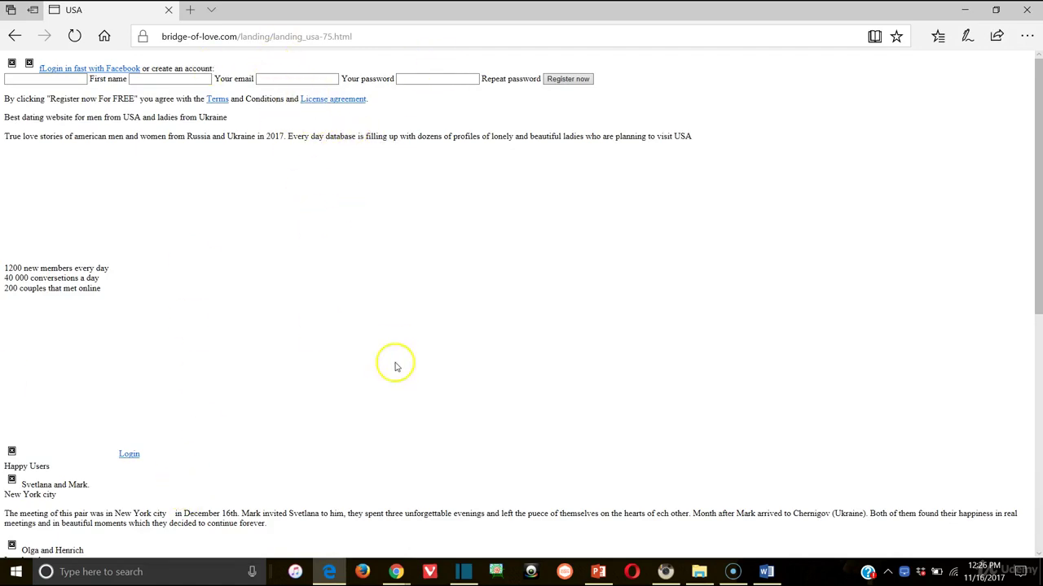
{"action": "scroll", "coordinate": [280, 361], "scroll_direction": "down", "scroll_amount": 4}
{"action": "scroll", "coordinate": [281, 326], "scroll_direction": "up", "scroll_amount": 4}
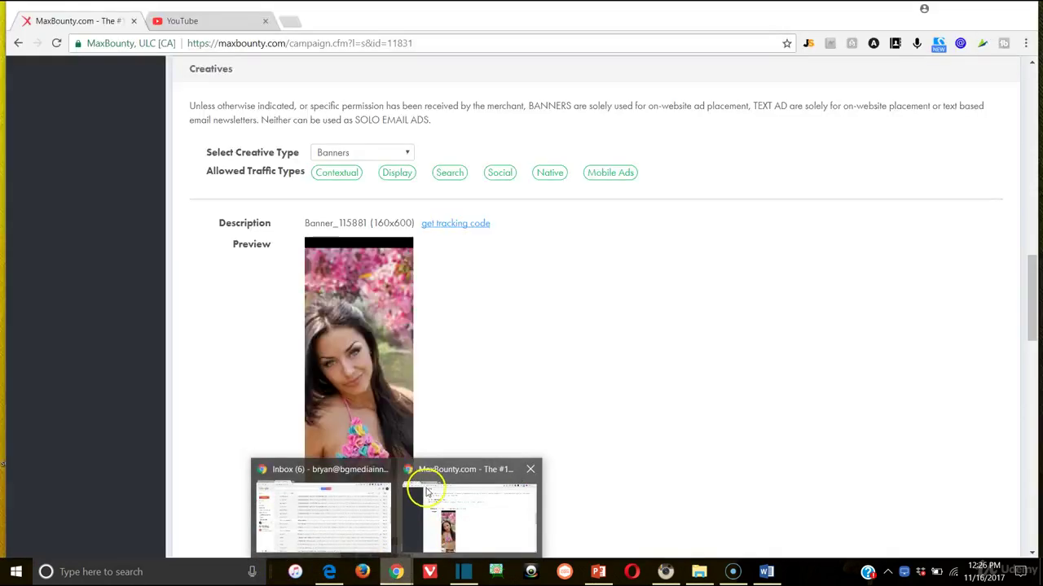
Open the tracking link in a new Chrome tab and scroll through the Bridge of Love landing page
{"action": "left_click", "coordinate": [322, 513]}
{"action": "left_click", "coordinate": [283, 9]}
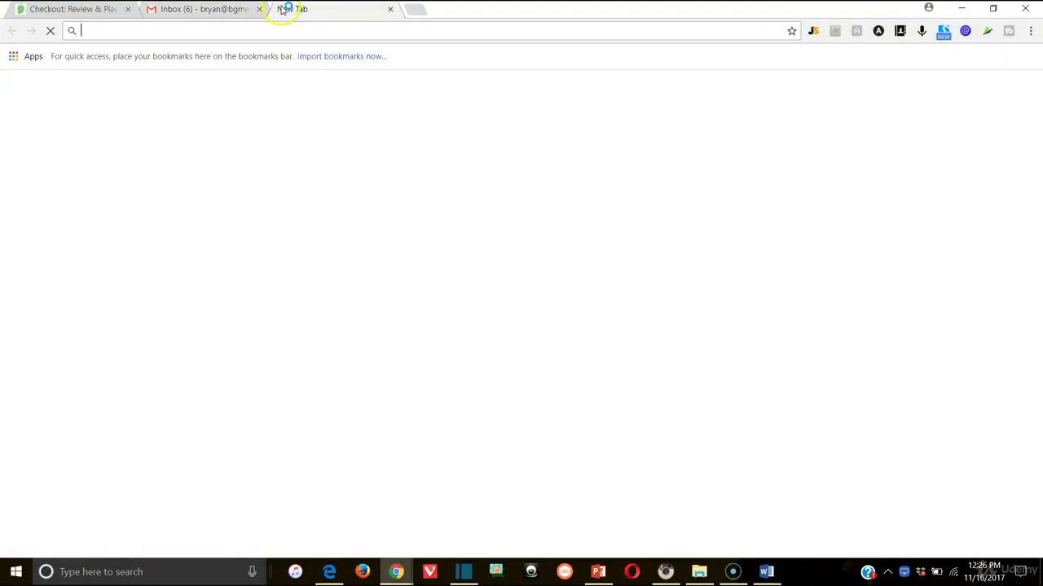
{"action": "key", "text": "ctrl+v"}
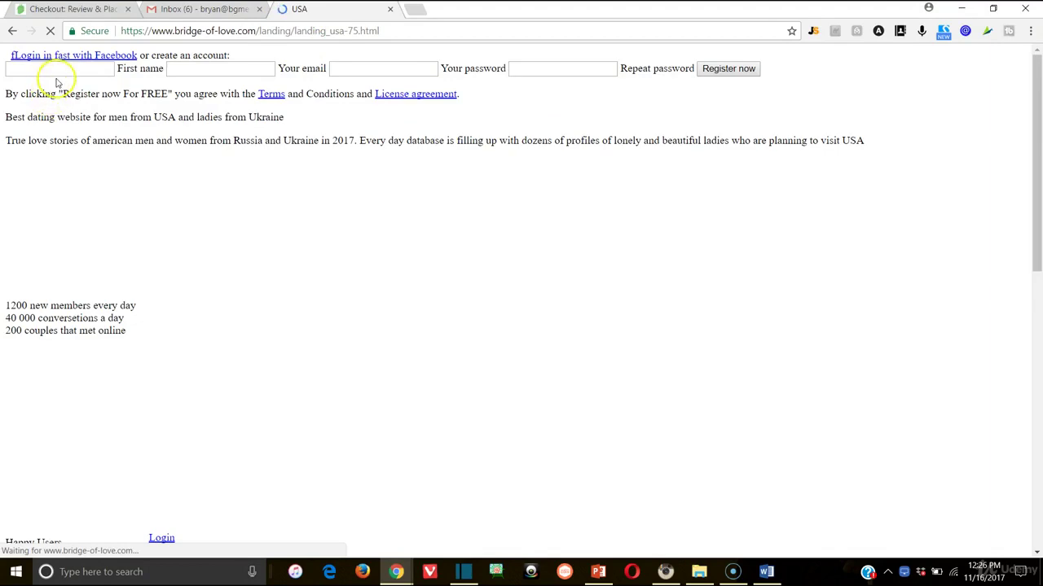
{"action": "scroll", "coordinate": [424, 171], "scroll_direction": "down", "scroll_amount": 4}
{"action": "scroll", "coordinate": [424, 172], "scroll_direction": "up", "scroll_amount": 4}
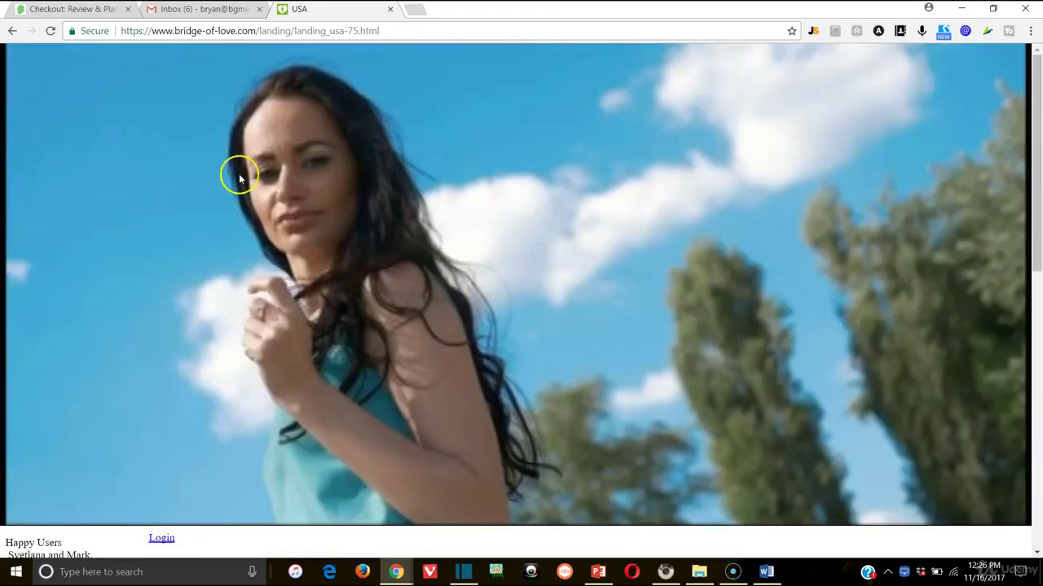
{"action": "scroll", "coordinate": [350, 260], "scroll_direction": "down", "scroll_amount": 5}
{"action": "scroll", "coordinate": [325, 293], "scroll_direction": "up", "scroll_amount": 1}
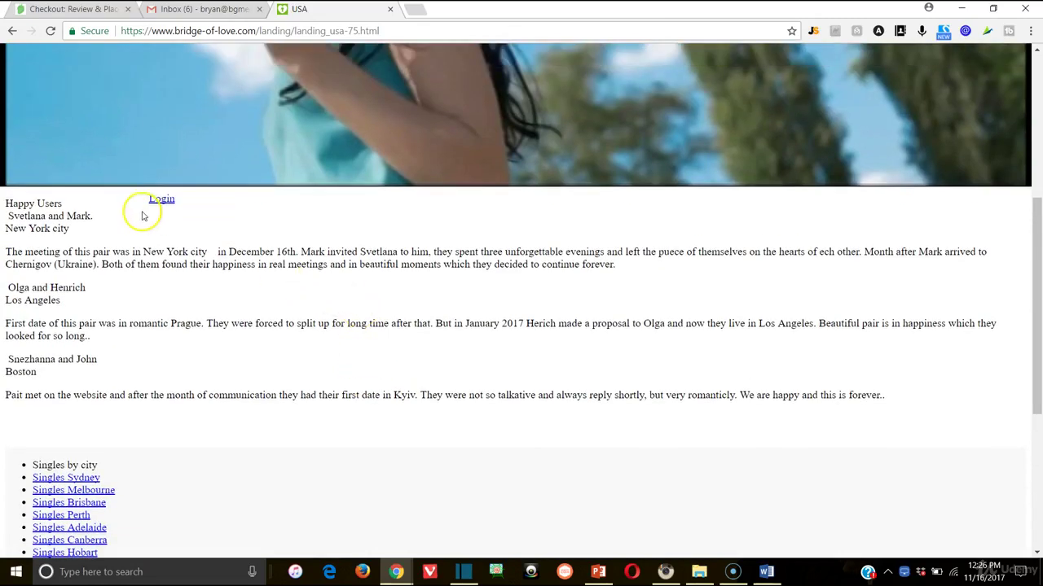
{"action": "scroll", "coordinate": [187, 216], "scroll_direction": "up", "scroll_amount": 4}
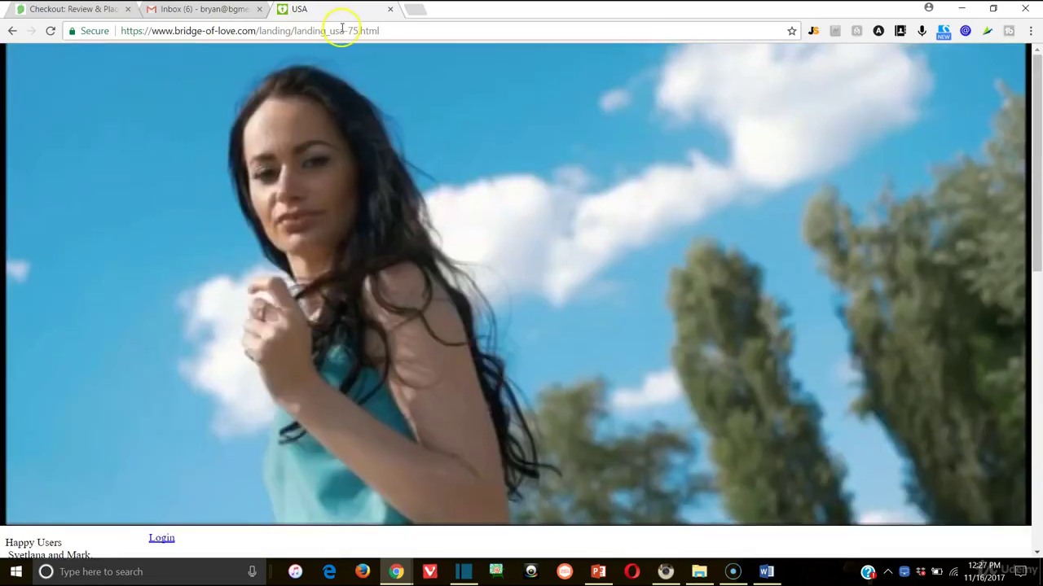
Check the landing page's address, then close that tab to reveal the Gmail inbox
{"action": "left_click", "coordinate": [343, 30]}
{"action": "scroll", "coordinate": [345, 263], "scroll_direction": "down", "scroll_amount": 5}
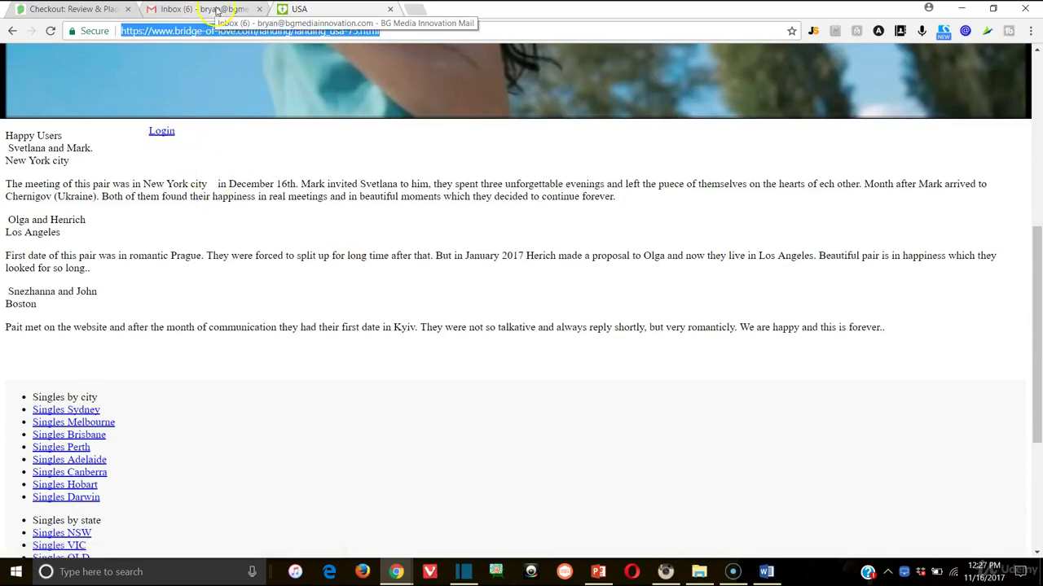
{"action": "scroll", "coordinate": [244, 110], "scroll_direction": "down", "scroll_amount": 1}
{"action": "scroll", "coordinate": [256, 104], "scroll_direction": "up", "scroll_amount": 4}
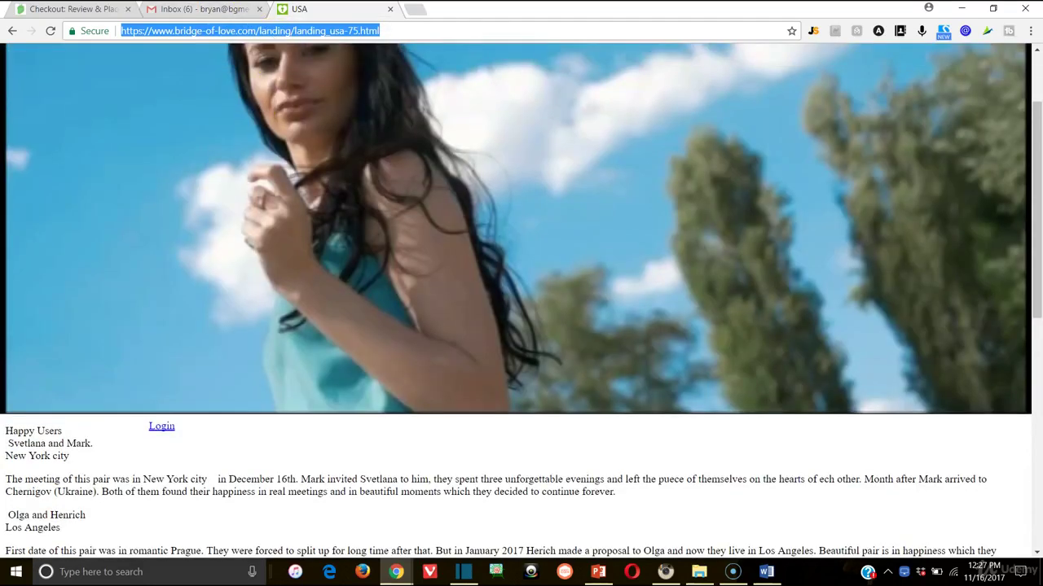
{"action": "left_click", "coordinate": [391, 9]}
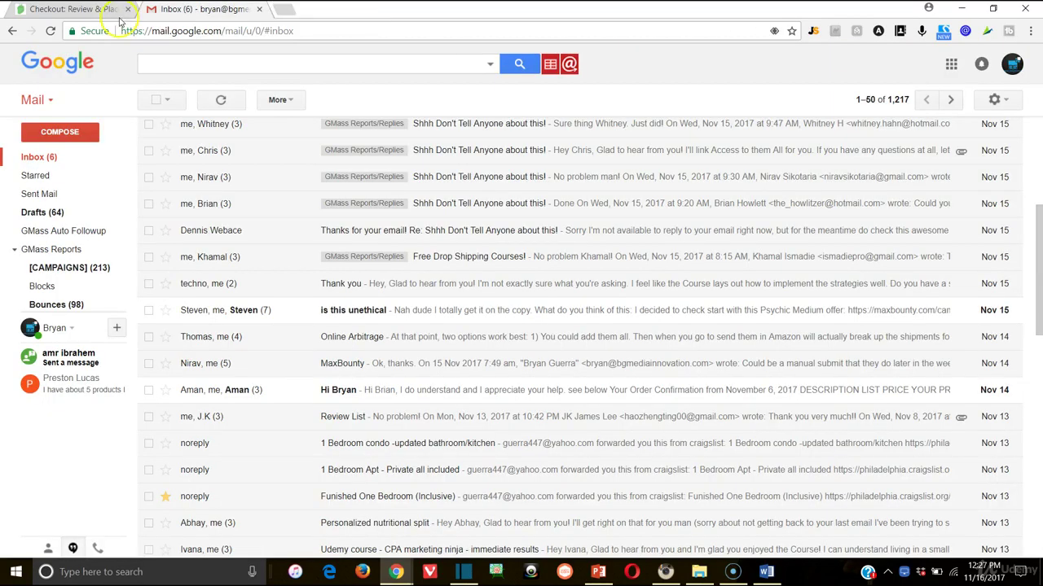
Minimize Chrome, scroll through the Bridge of Love US ONLY - SOI campaign page, then go back
{"action": "left_click", "coordinate": [961, 8]}
{"action": "mouse_move", "coordinate": [395, 572]}
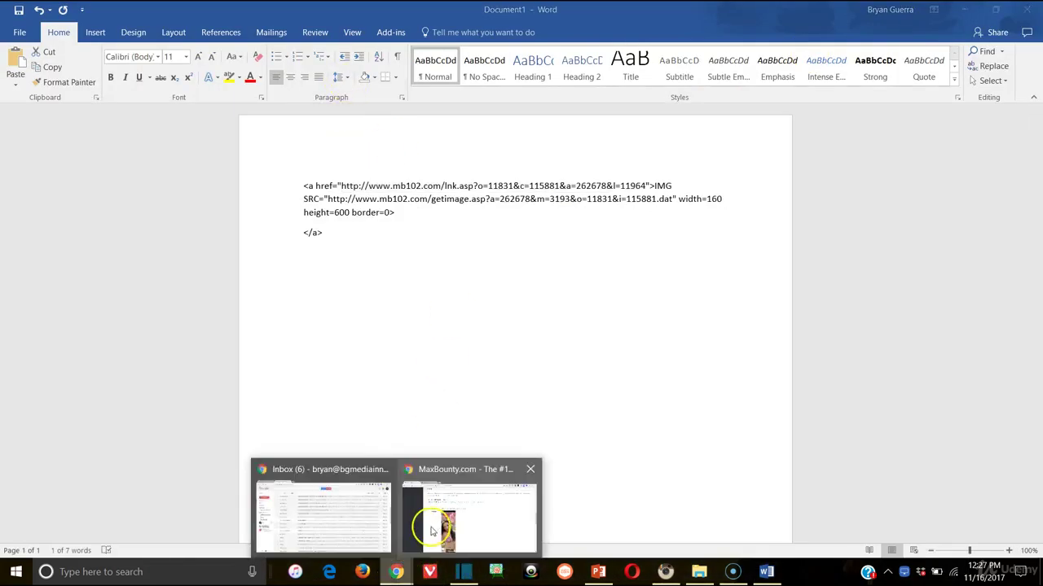
{"action": "left_click", "coordinate": [440, 511]}
{"action": "scroll", "coordinate": [233, 209], "scroll_direction": "up", "scroll_amount": 15}
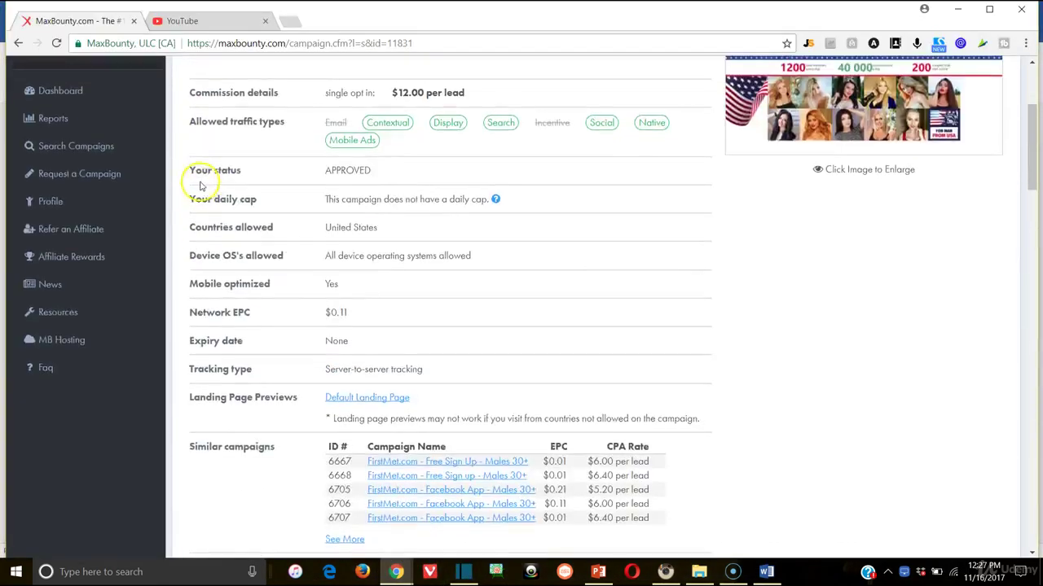
{"action": "scroll", "coordinate": [454, 500], "scroll_direction": "down", "scroll_amount": 15}
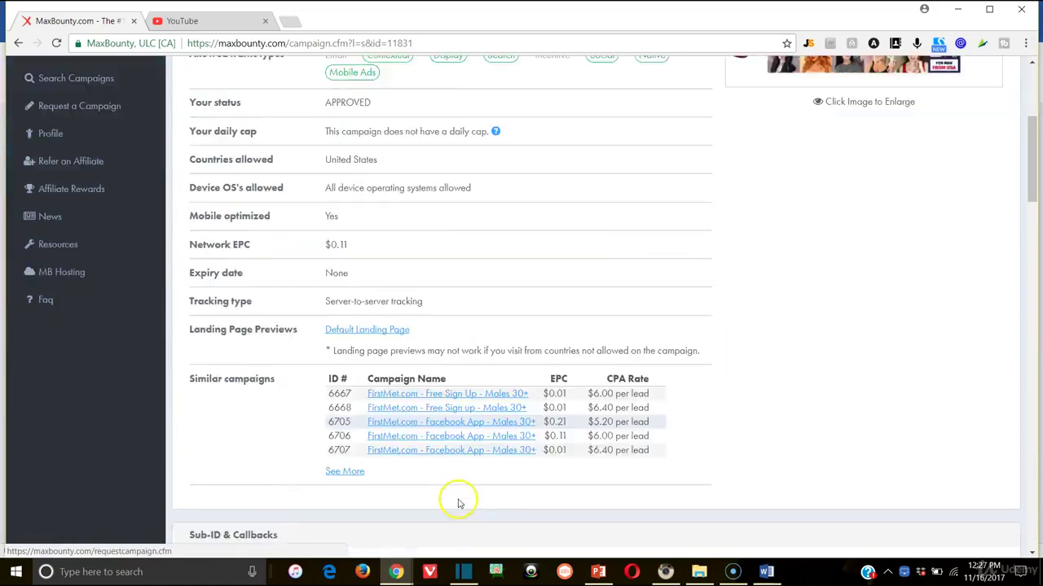
{"action": "scroll", "coordinate": [416, 464], "scroll_direction": "down", "scroll_amount": 3}
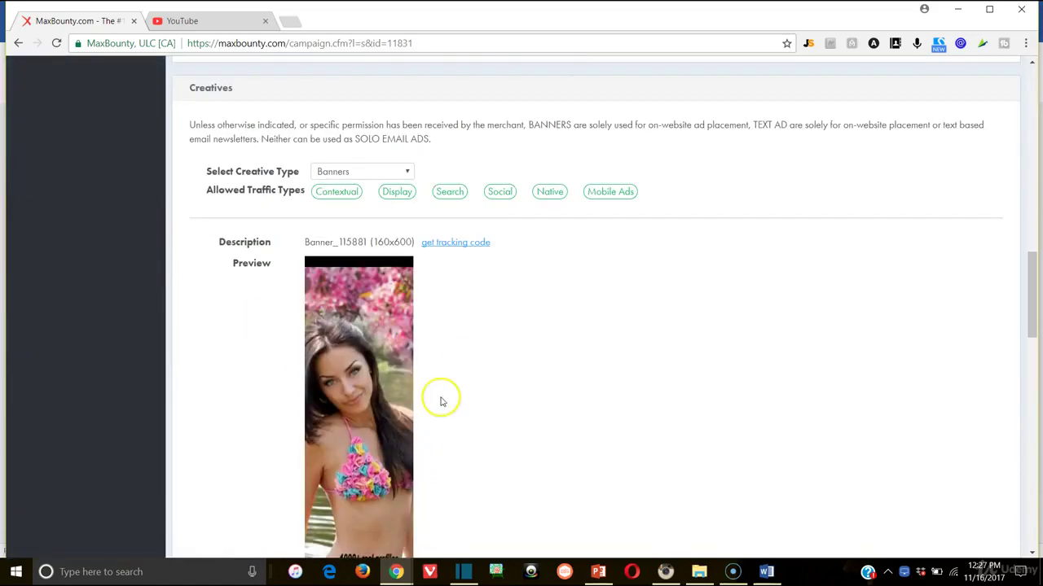
{"action": "scroll", "coordinate": [442, 400], "scroll_direction": "up", "scroll_amount": 10}
{"action": "scroll", "coordinate": [195, 242], "scroll_direction": "up", "scroll_amount": 3}
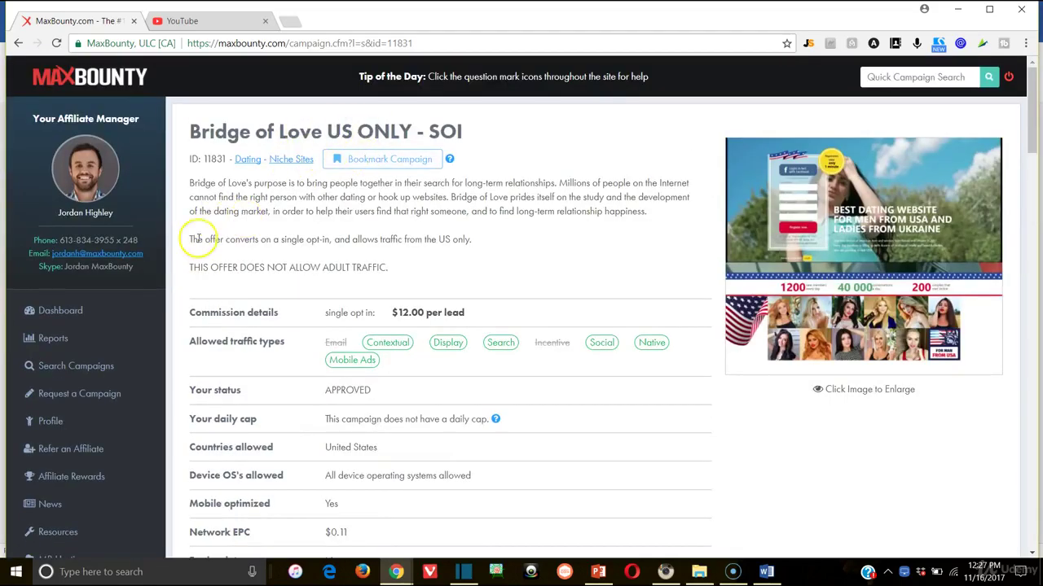
{"action": "left_click", "coordinate": [18, 42]}
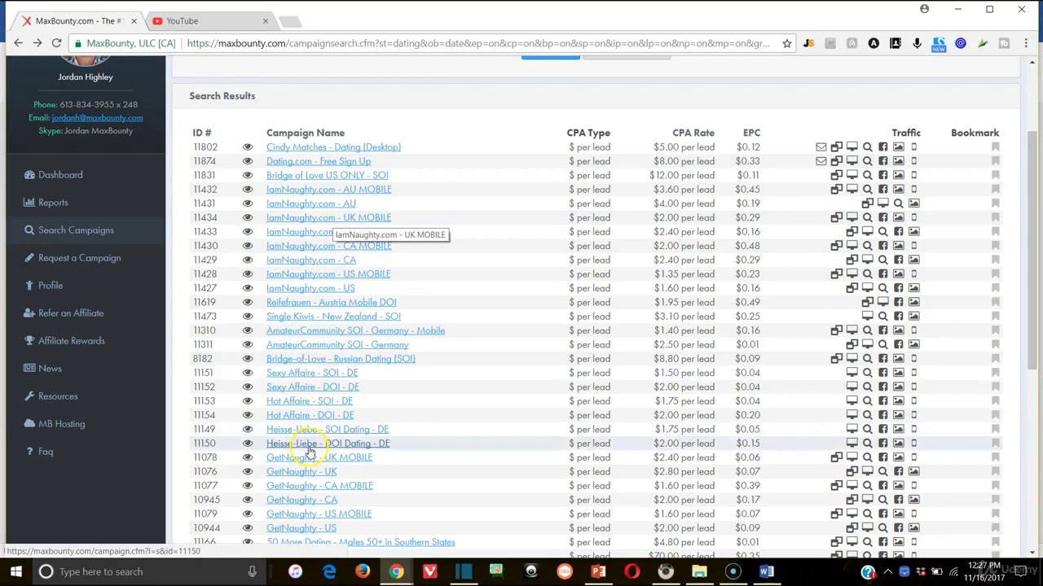
Open GetNaughty - US, choose Text Links as the creative type, and show its tracking code
{"action": "scroll", "coordinate": [272, 533], "scroll_direction": "down", "scroll_amount": 1}
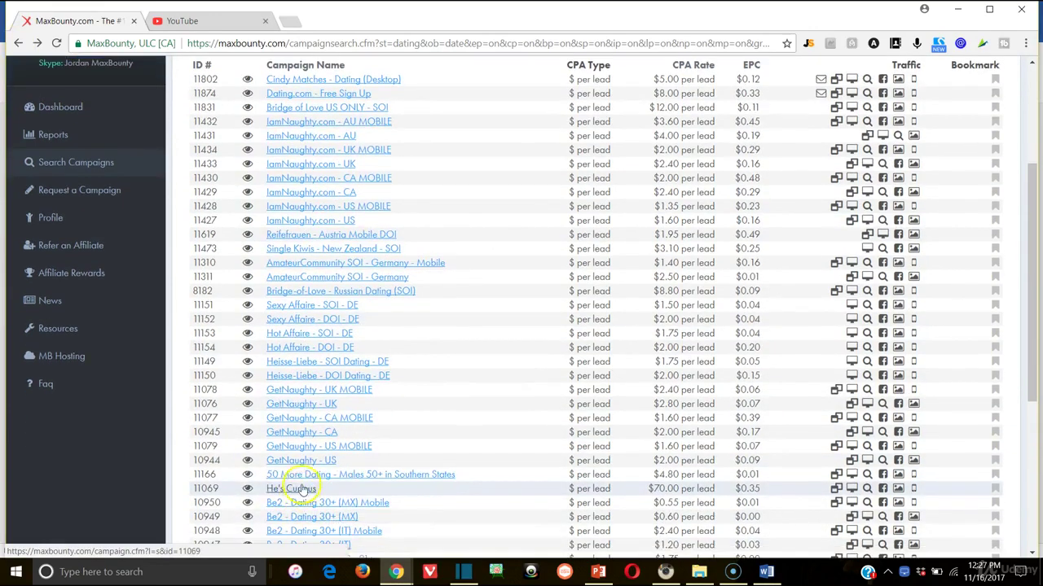
{"action": "left_click", "coordinate": [290, 448]}
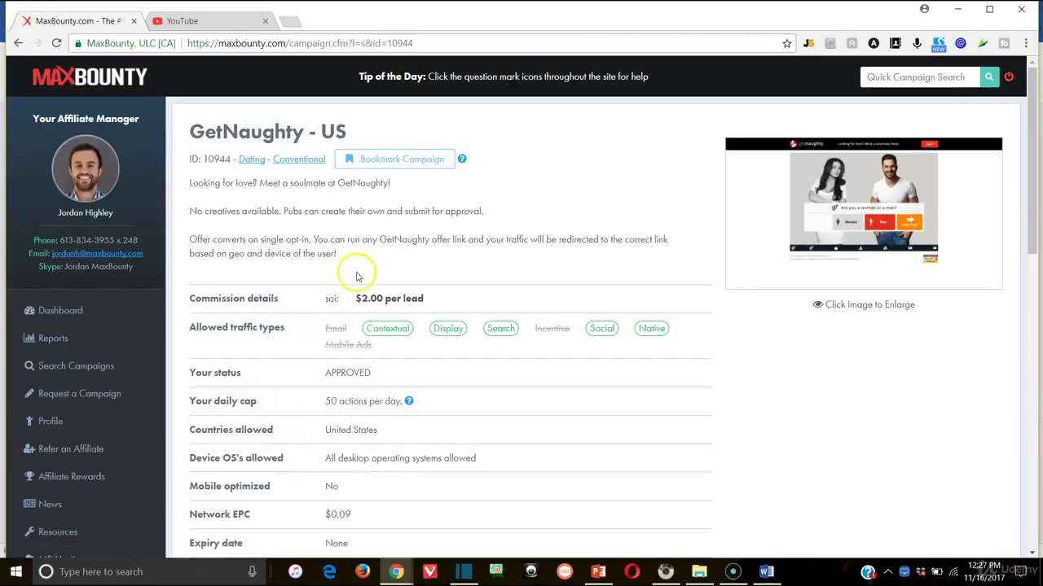
{"action": "scroll", "coordinate": [371, 367], "scroll_direction": "down", "scroll_amount": 6}
{"action": "scroll", "coordinate": [353, 242], "scroll_direction": "down", "scroll_amount": 3}
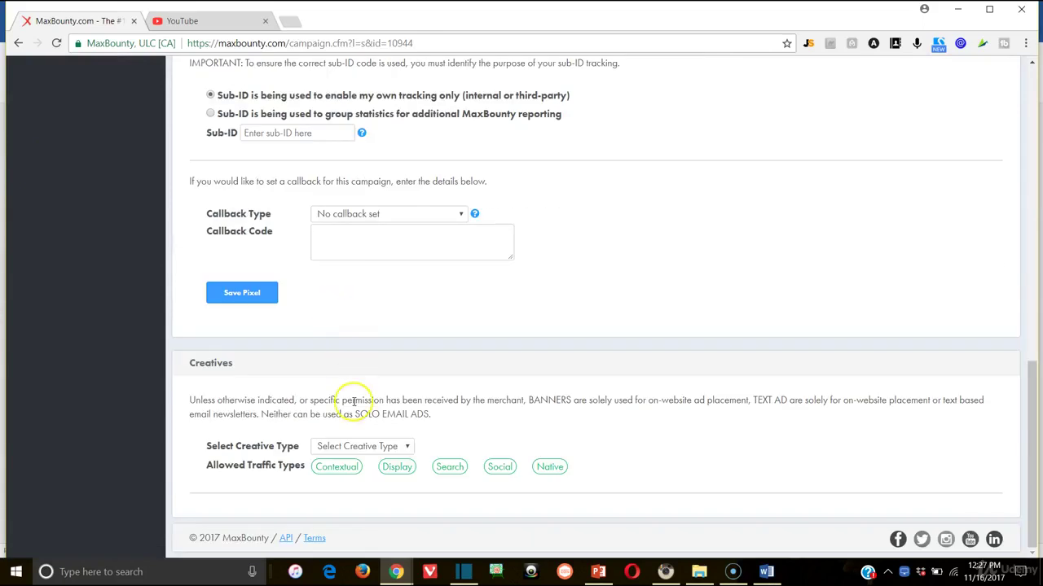
{"action": "left_click", "coordinate": [351, 446]}
{"action": "left_click", "coordinate": [350, 476]}
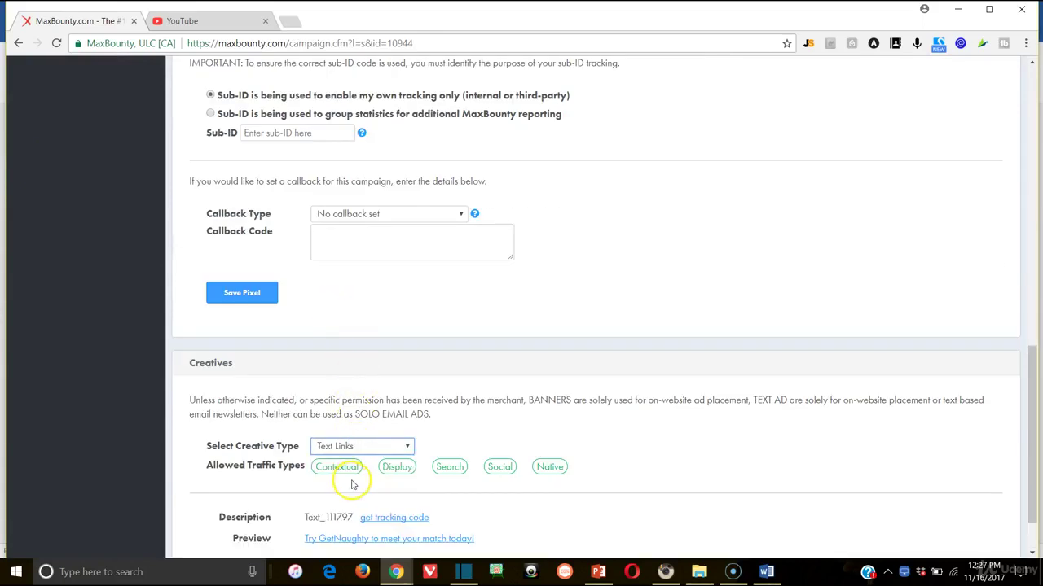
{"action": "scroll", "coordinate": [358, 463], "scroll_direction": "down", "scroll_amount": 1}
{"action": "left_click", "coordinate": [387, 450]}
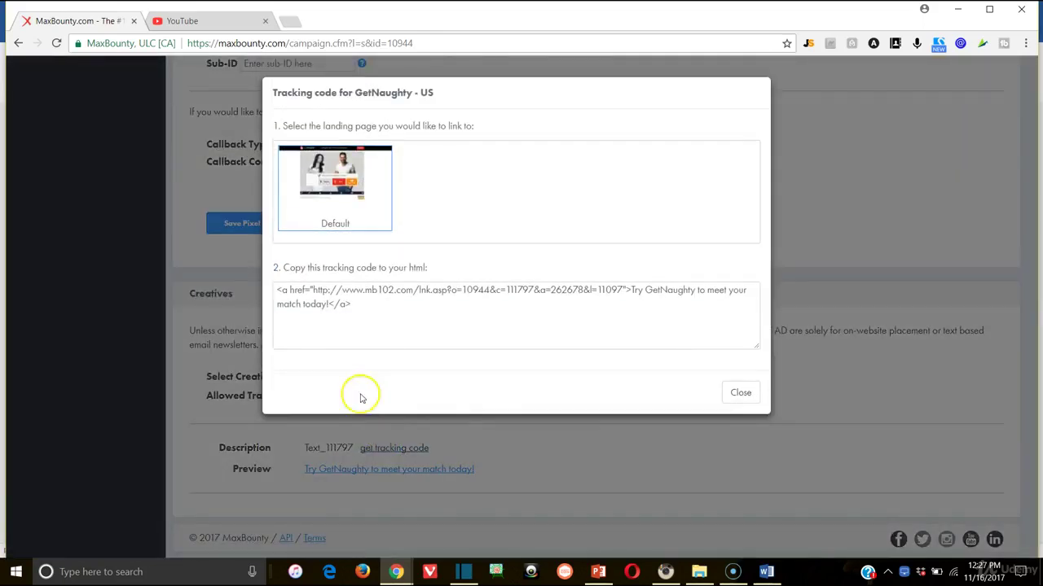
Copy the mb102.com URL from the text-link href code and close the tracking code window
{"action": "left_click_drag", "start_coordinate": [314, 290], "coordinate": [619, 285]}
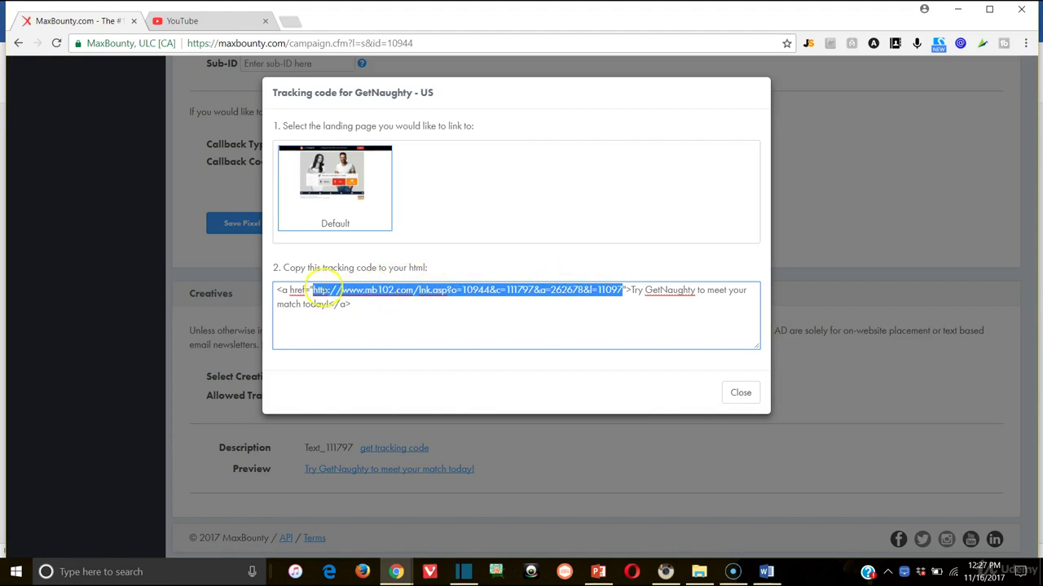
{"action": "right_click", "coordinate": [572, 301]}
{"action": "left_click", "coordinate": [583, 314]}
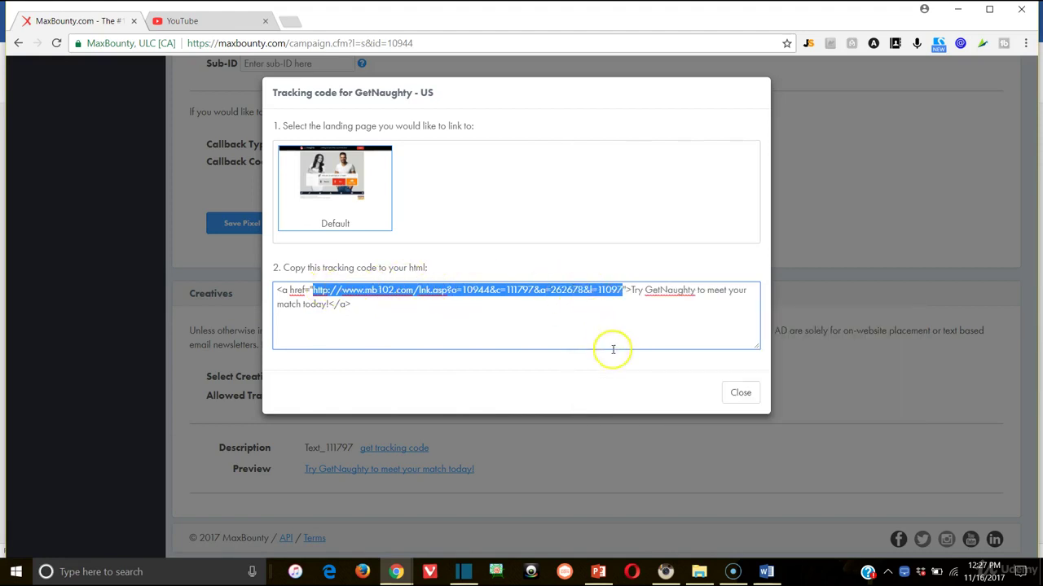
{"action": "left_click", "coordinate": [726, 394]}
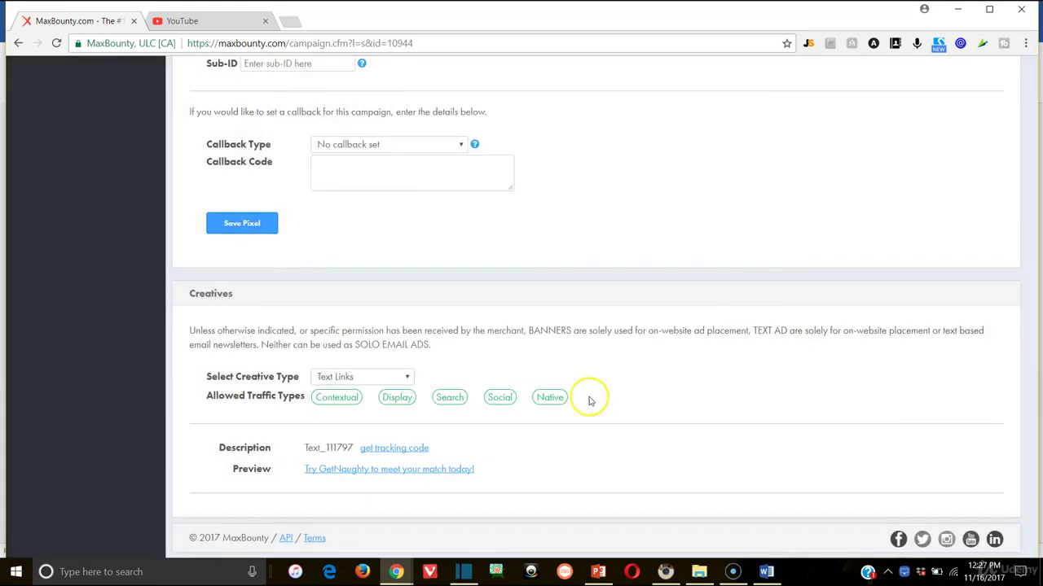
{"action": "left_click", "coordinate": [289, 21]}
Open the copied link in the new tab to confirm GetNaughty loads, then return to YouTube
{"action": "key", "text": "ctrl+v"}
{"action": "key", "text": "Return"}
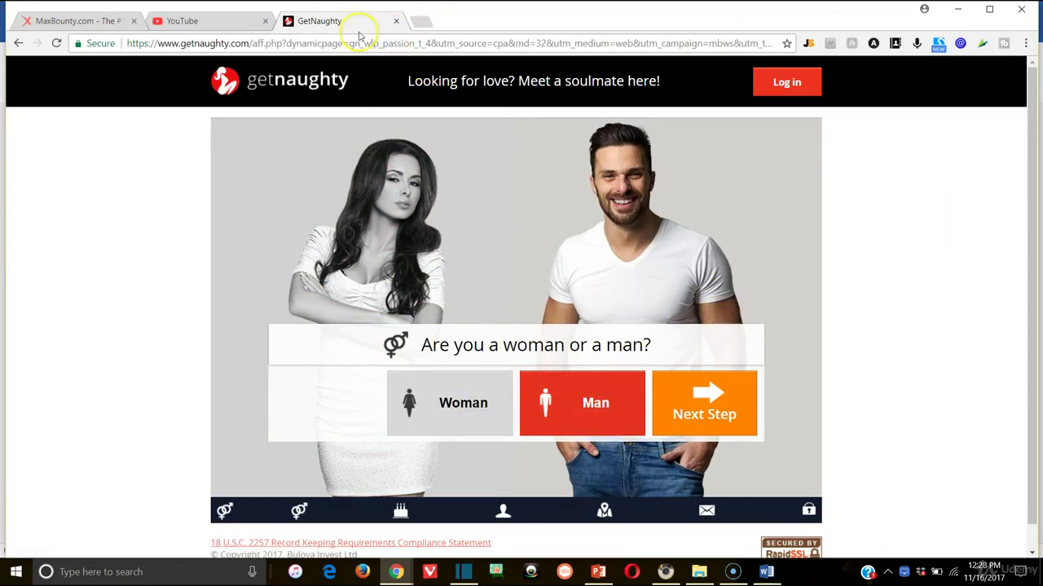
{"action": "left_click", "coordinate": [77, 22]}
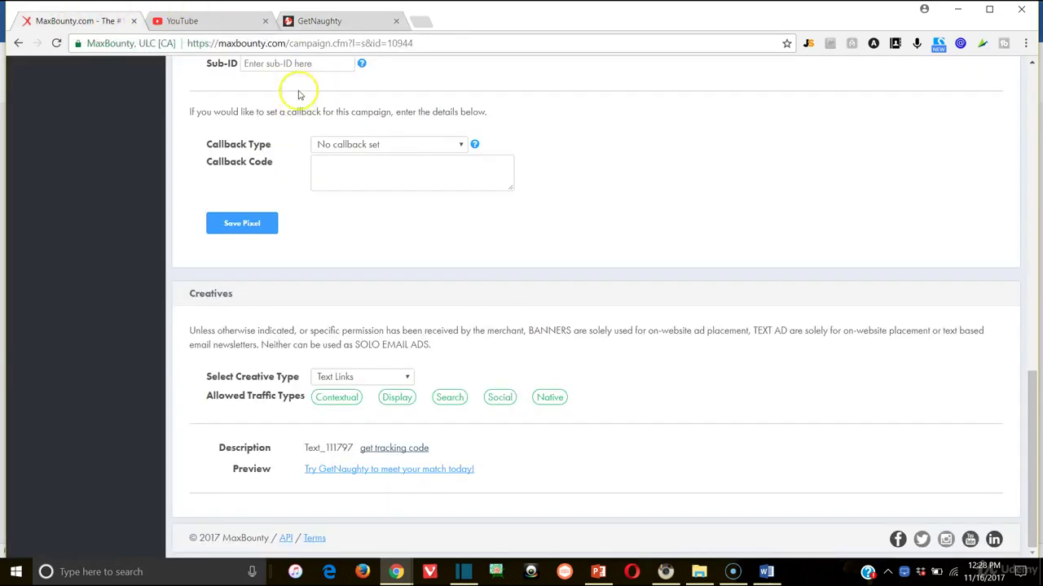
{"action": "left_click", "coordinate": [190, 20]}
{"action": "left_click", "coordinate": [366, 424]}
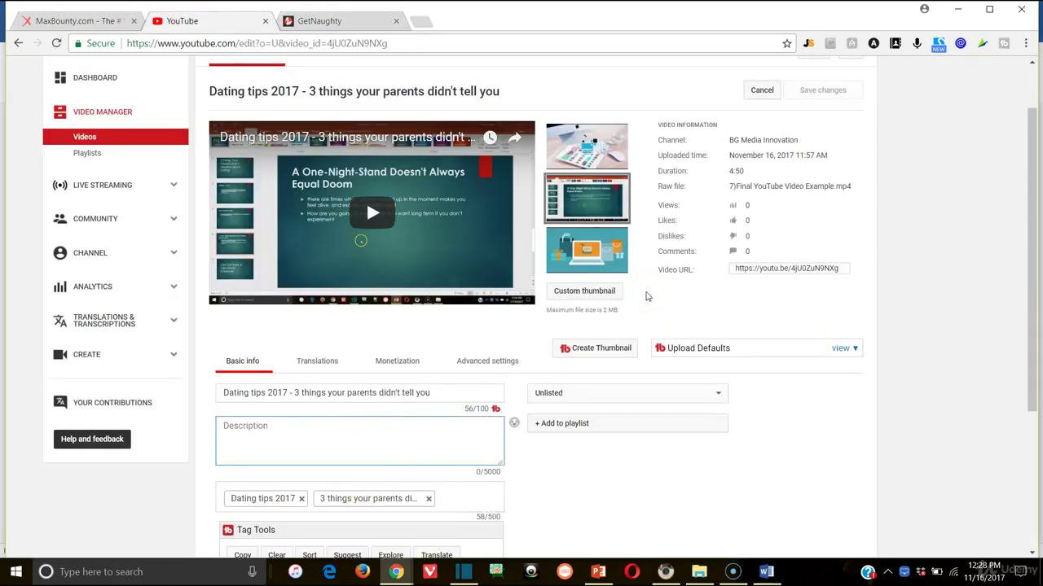
Write 'The Best Dating Site for 2017-2018:' in the description with the mb102.com link after it
{"action": "type", "text": "My"}
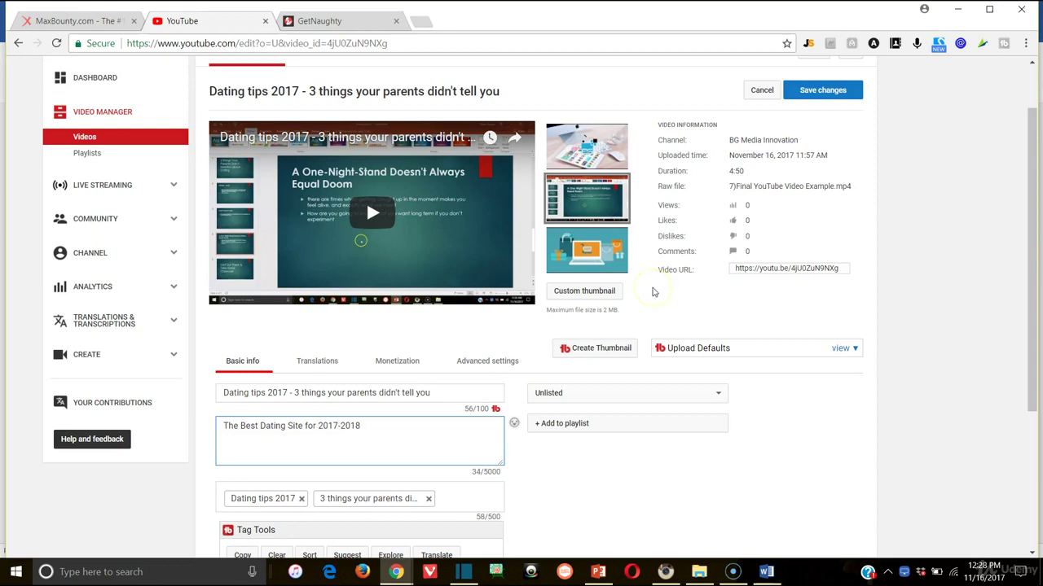
{"action": "key", "text": "ctrl+v"}
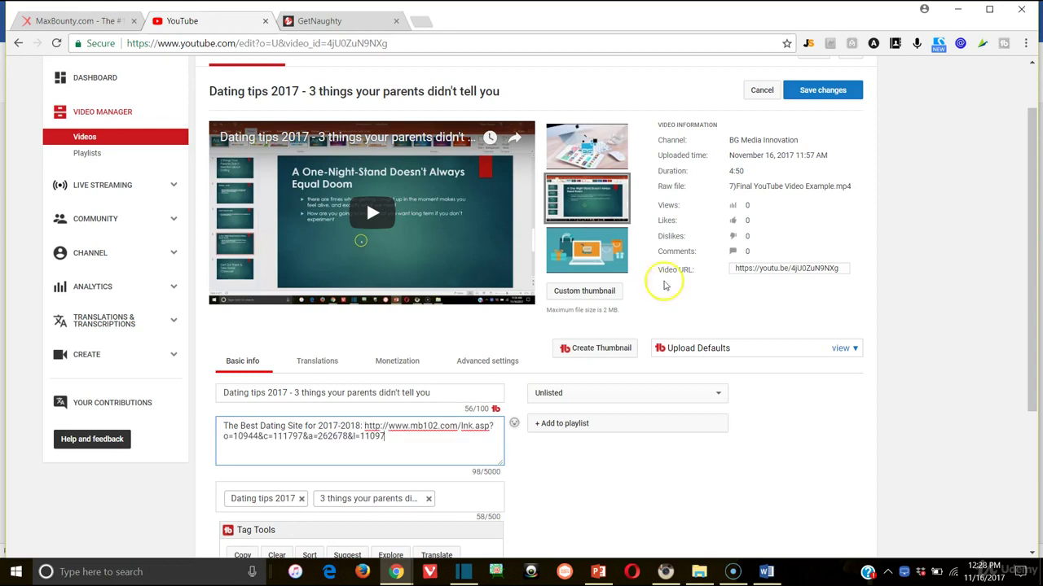
{"action": "scroll", "coordinate": [768, 337], "scroll_direction": "down", "scroll_amount": 1}
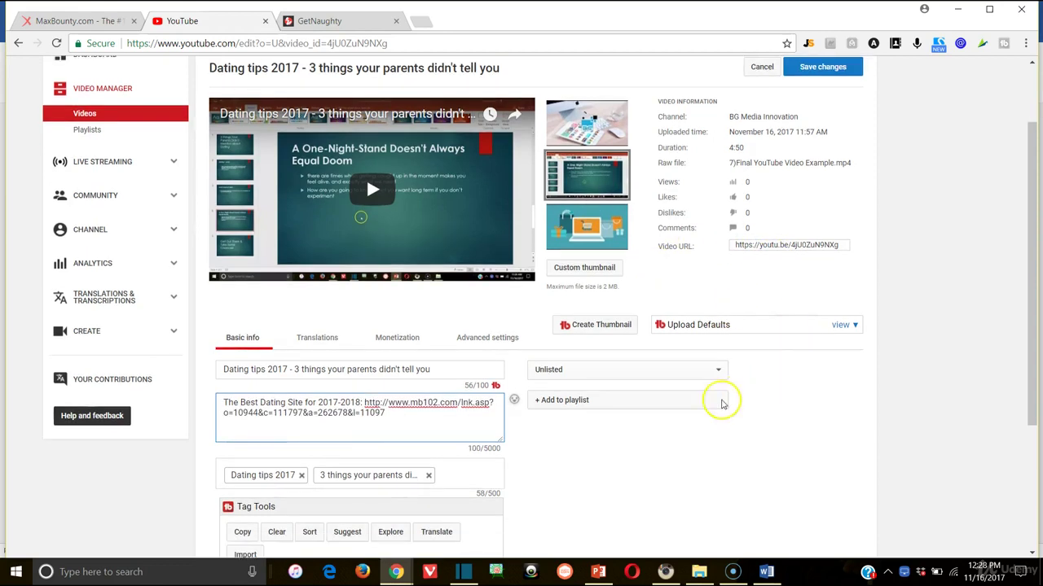
{"action": "key", "text": "Return"}
{"action": "key", "text": "Return"}
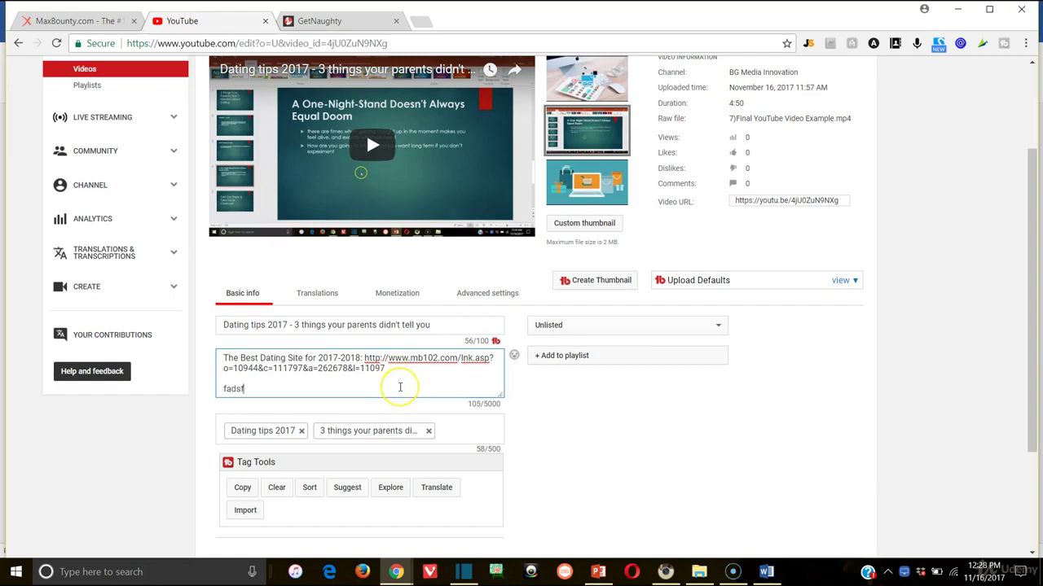
Type test text 'sdfadsf' in the description and add a line break after the link
{"action": "type", "text": "sdfadsf"}
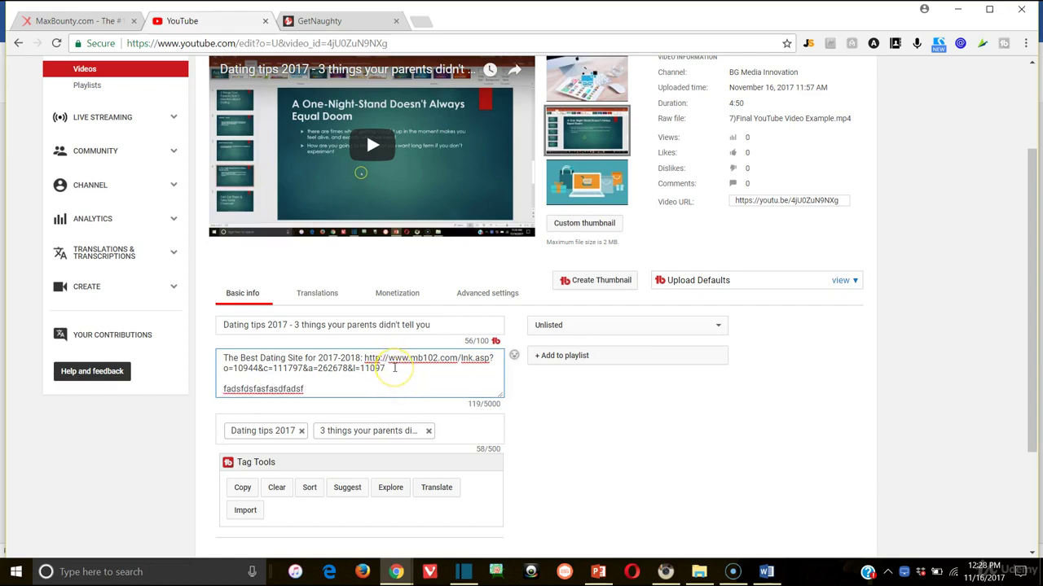
{"action": "left_click", "coordinate": [394, 368]}
{"action": "key", "text": "Return"}
{"action": "key", "text": "Return"}
{"action": "scroll", "coordinate": [367, 380], "scroll_direction": "down", "scroll_amount": 1}
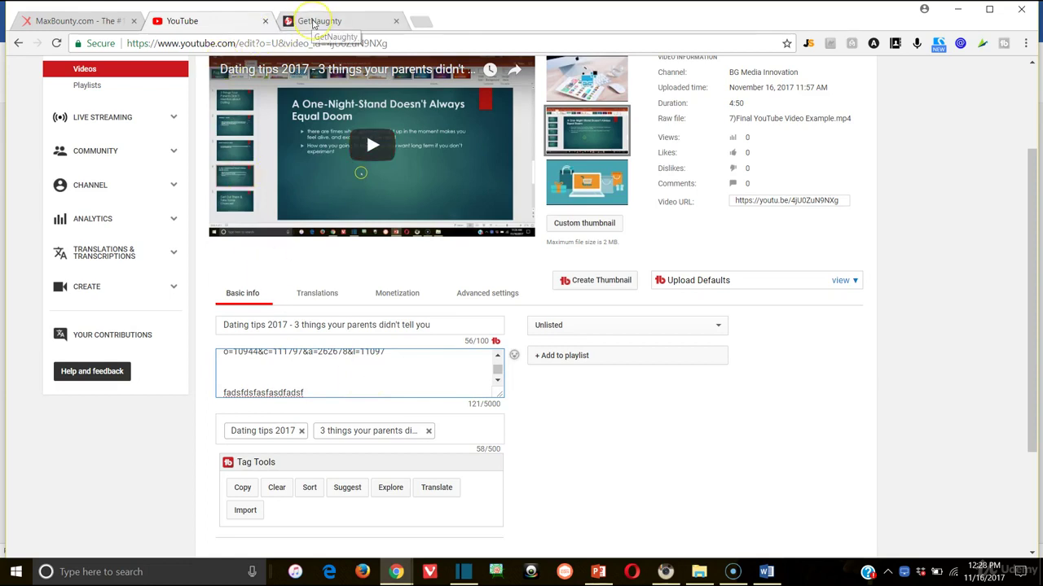
Close the GetNaughty tab and check the MaxBounty campaign page, then return to the video editor
{"action": "left_click", "coordinate": [397, 22]}
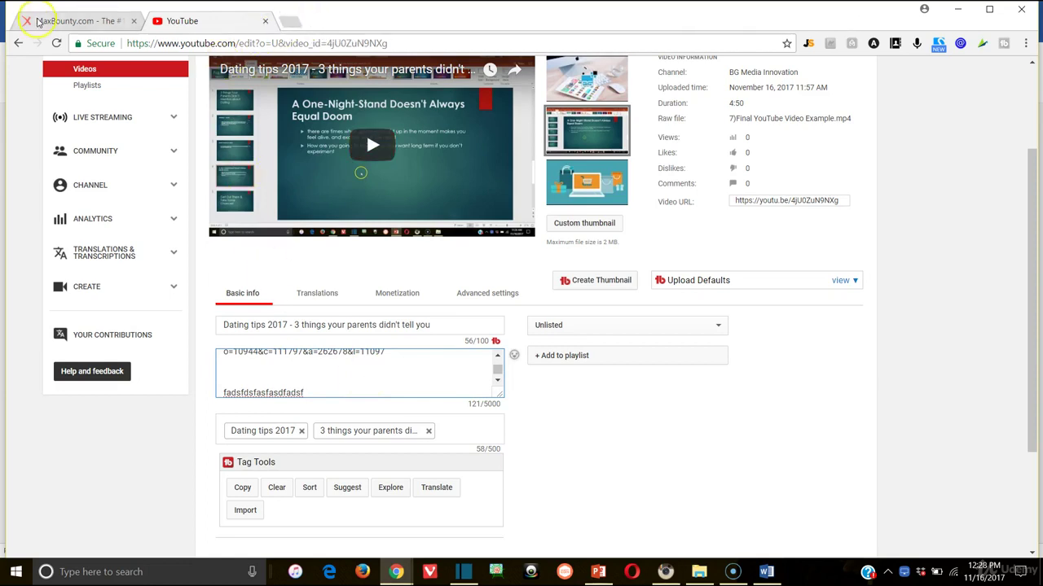
{"action": "left_click", "coordinate": [77, 21]}
{"action": "scroll", "coordinate": [432, 334], "scroll_direction": "up", "scroll_amount": 10}
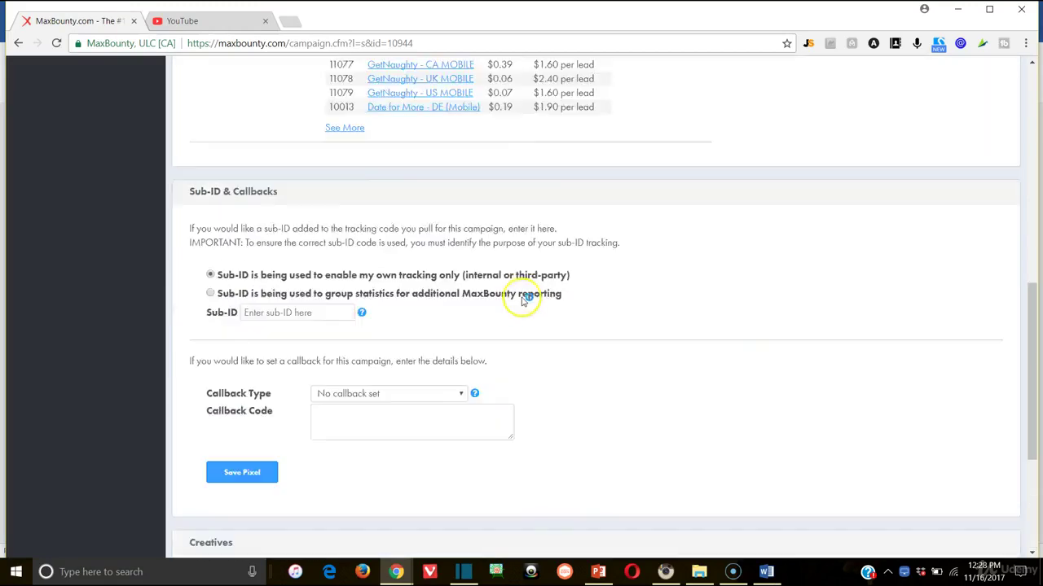
{"action": "left_click", "coordinate": [210, 17]}
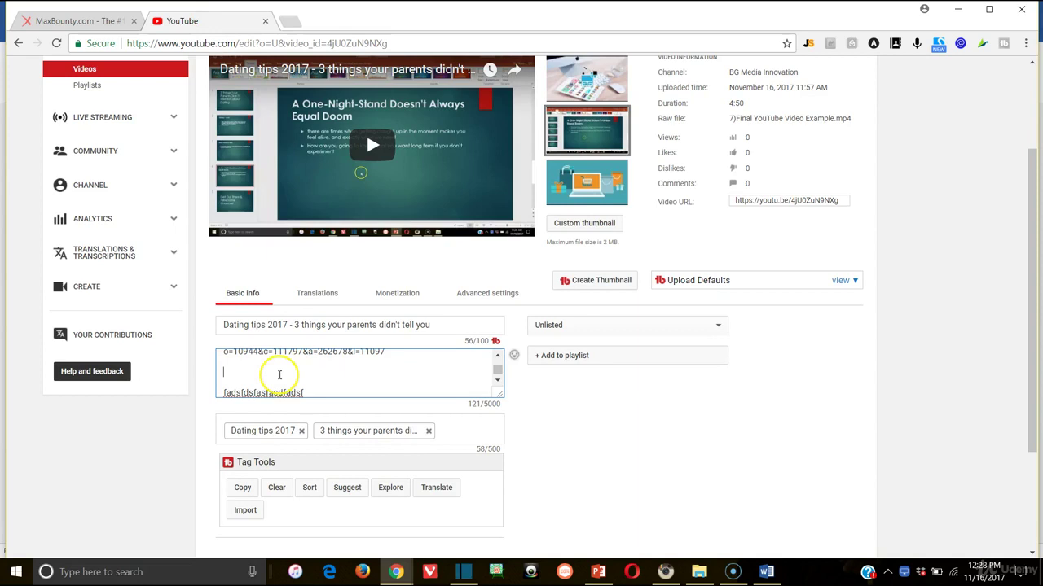
{"action": "scroll", "coordinate": [279, 375], "scroll_direction": "up", "scroll_amount": 2}
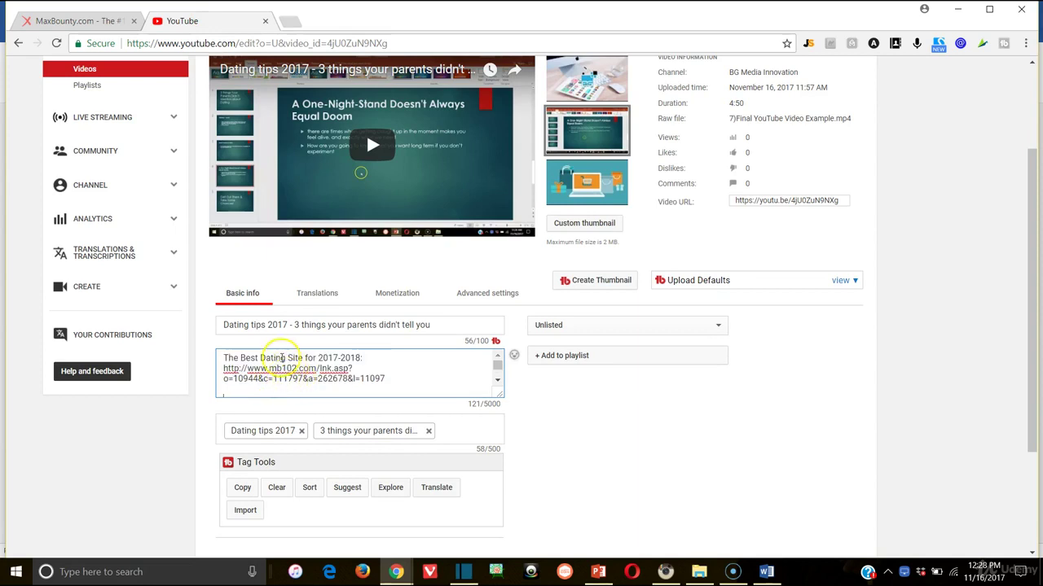
{"action": "scroll", "coordinate": [277, 356], "scroll_direction": "down", "scroll_amount": 2}
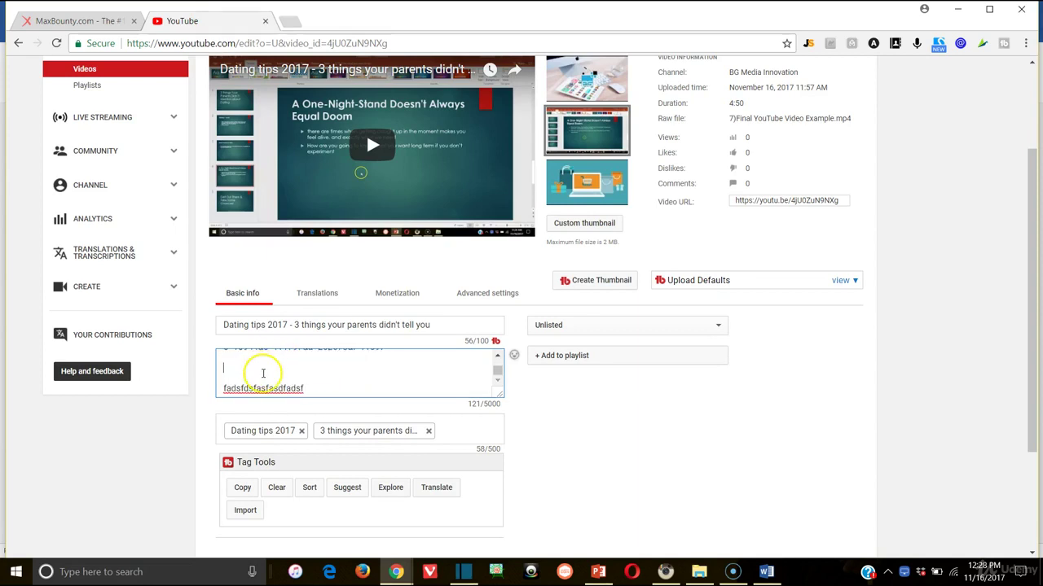
Delete the gibberish test line from the description and save the changes
{"action": "left_click", "coordinate": [182, 388]}
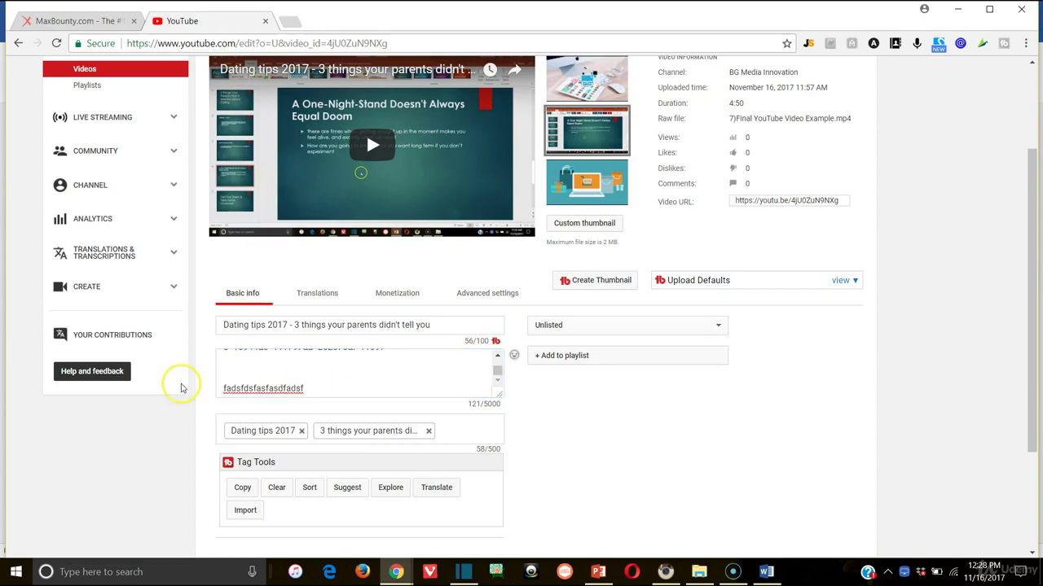
{"action": "left_click_drag", "start_coordinate": [304, 389], "coordinate": [215, 391]}
{"action": "key", "text": "BackSpace"}
{"action": "key", "text": "BackSpace"}
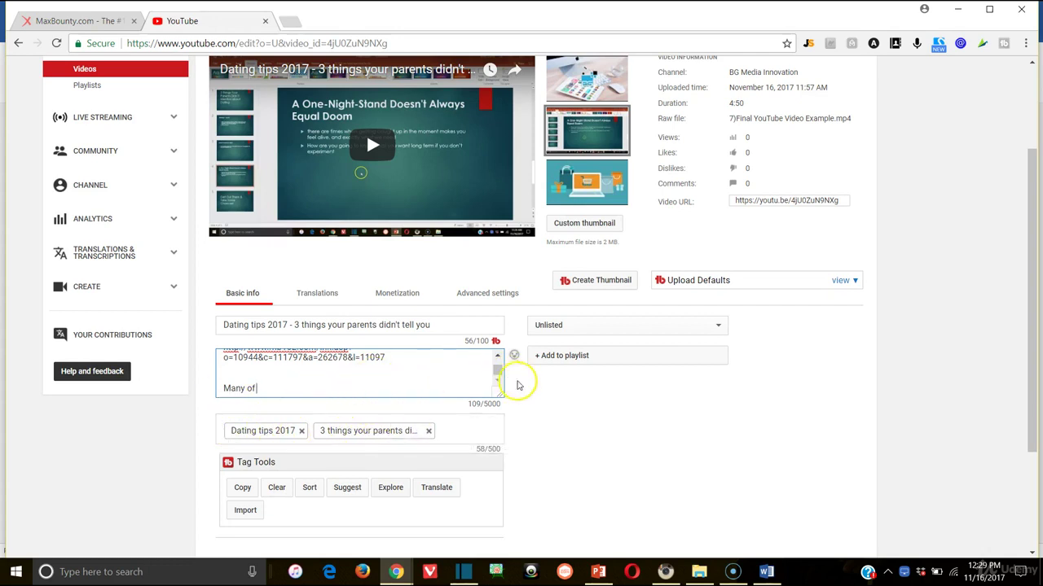
{"action": "scroll", "coordinate": [522, 383], "scroll_direction": "down", "scroll_amount": 1}
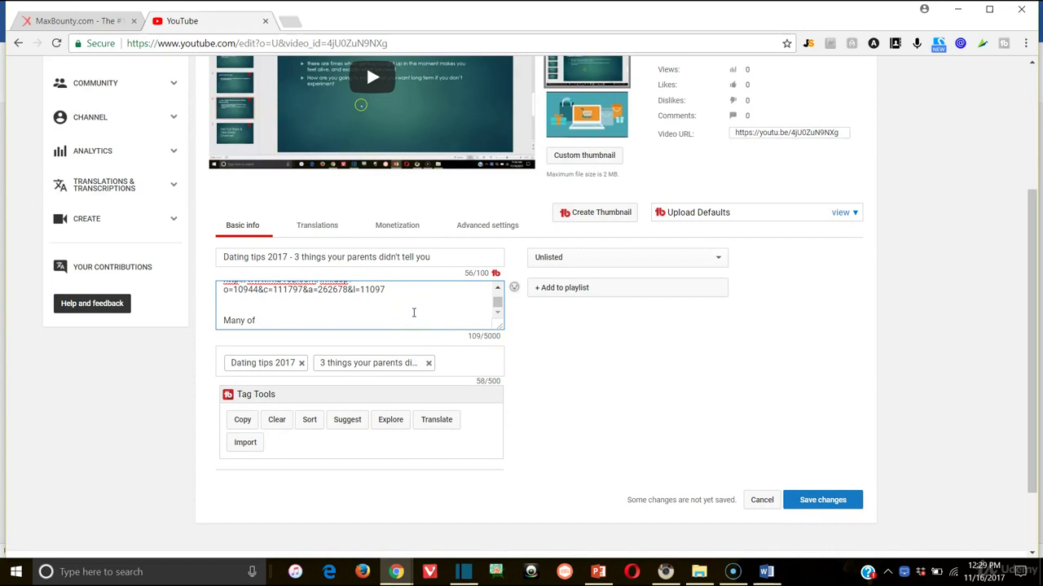
{"action": "scroll", "coordinate": [413, 313], "scroll_direction": "down", "scroll_amount": 1}
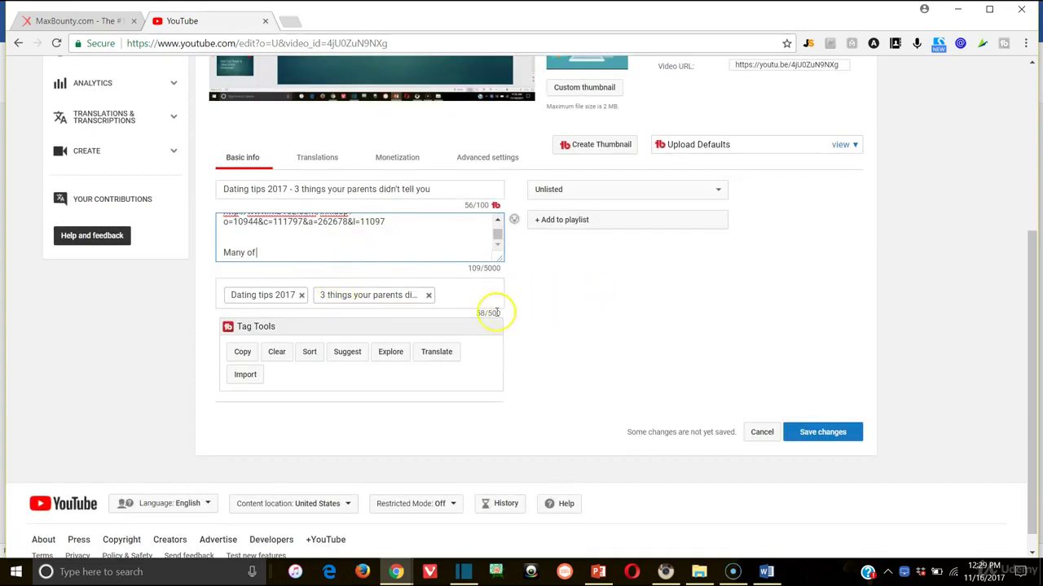
{"action": "left_click", "coordinate": [810, 434]}
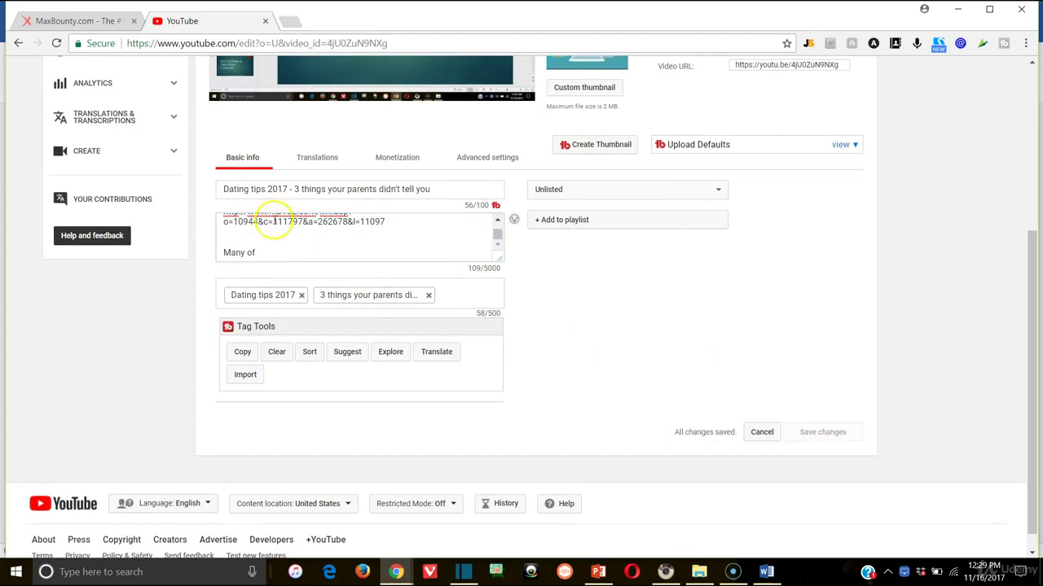
{"action": "scroll", "coordinate": [275, 221], "scroll_direction": "up", "scroll_amount": 3}
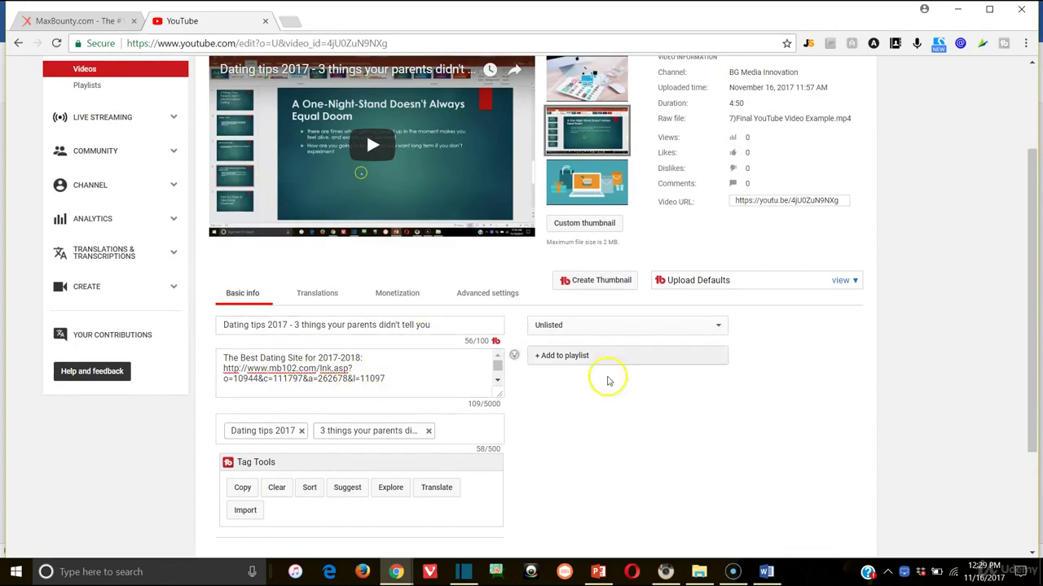
{"action": "scroll", "coordinate": [605, 380], "scroll_direction": "up", "scroll_amount": 2}
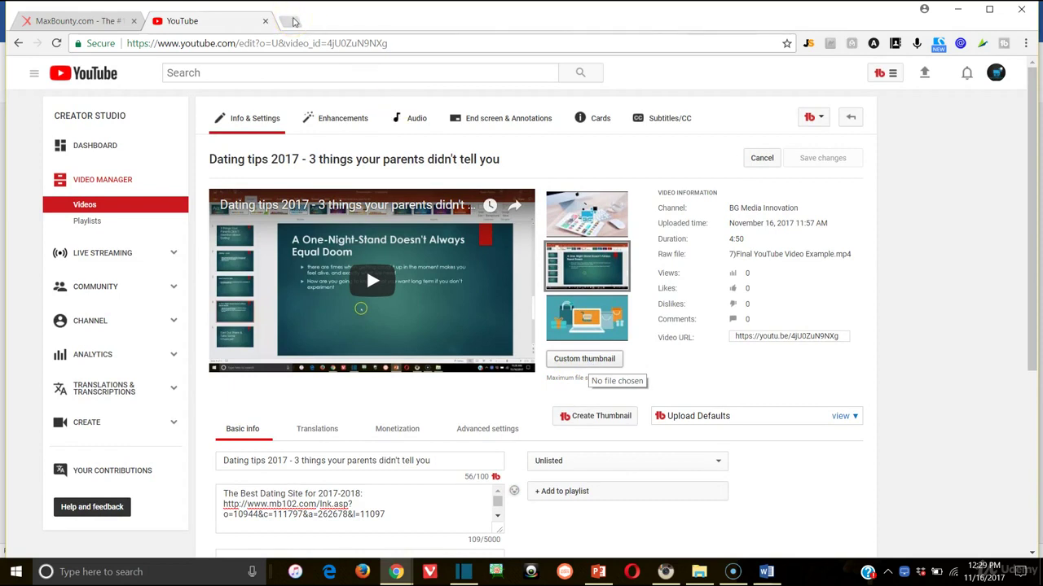
Go to canva.com in a new browser tab, then open another fresh tab
{"action": "left_click", "coordinate": [293, 21]}
{"action": "type", "text": "cavnva"}
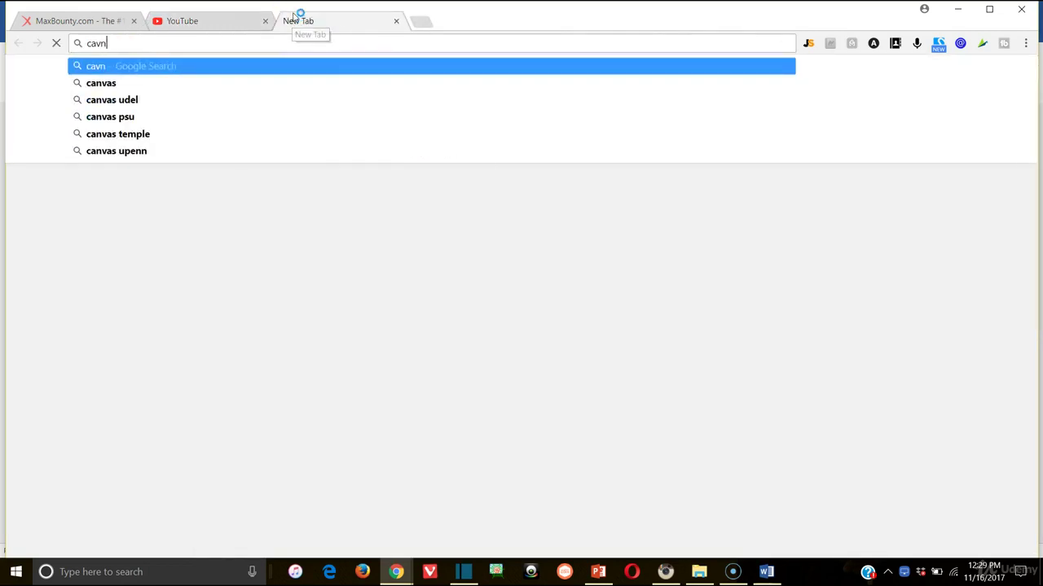
{"action": "key", "text": "BackSpace"}
{"action": "key", "text": "BackSpace"}
{"action": "key", "text": "BackSpace"}
{"action": "key", "text": "BackSpace"}
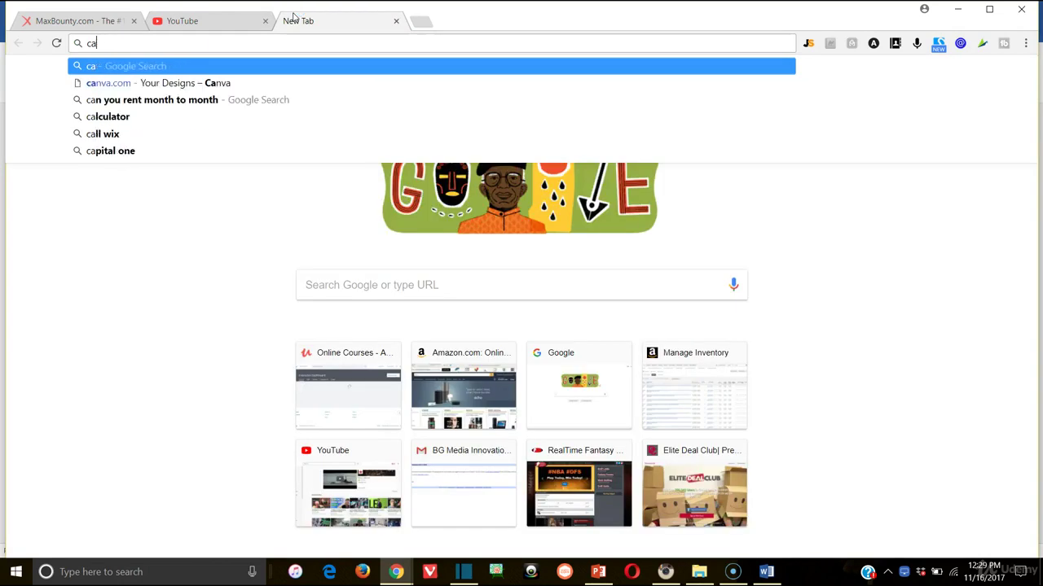
{"action": "type", "text": "nva."}
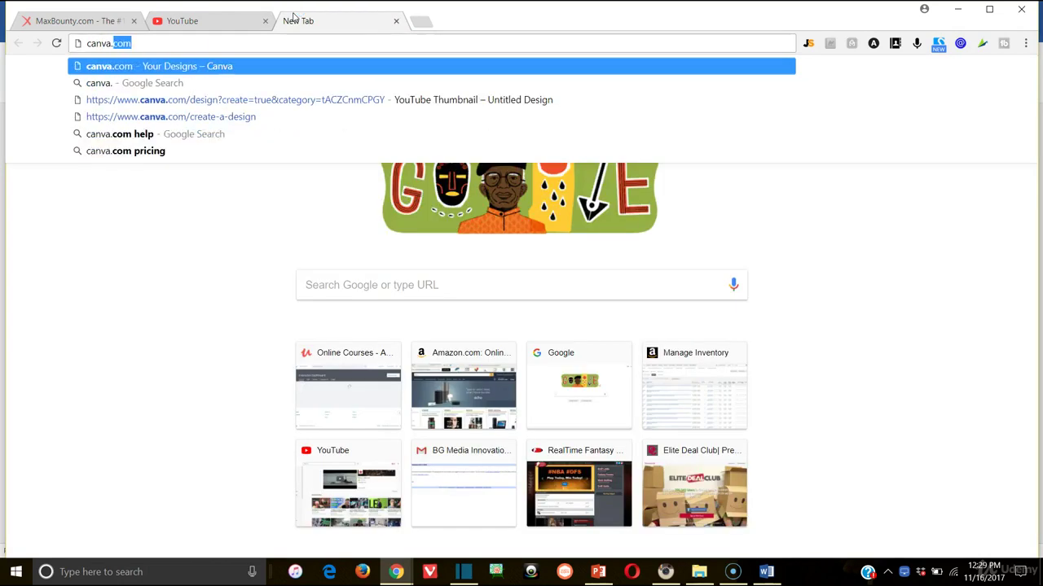
{"action": "type", "text": "com"}
{"action": "key", "text": "Return"}
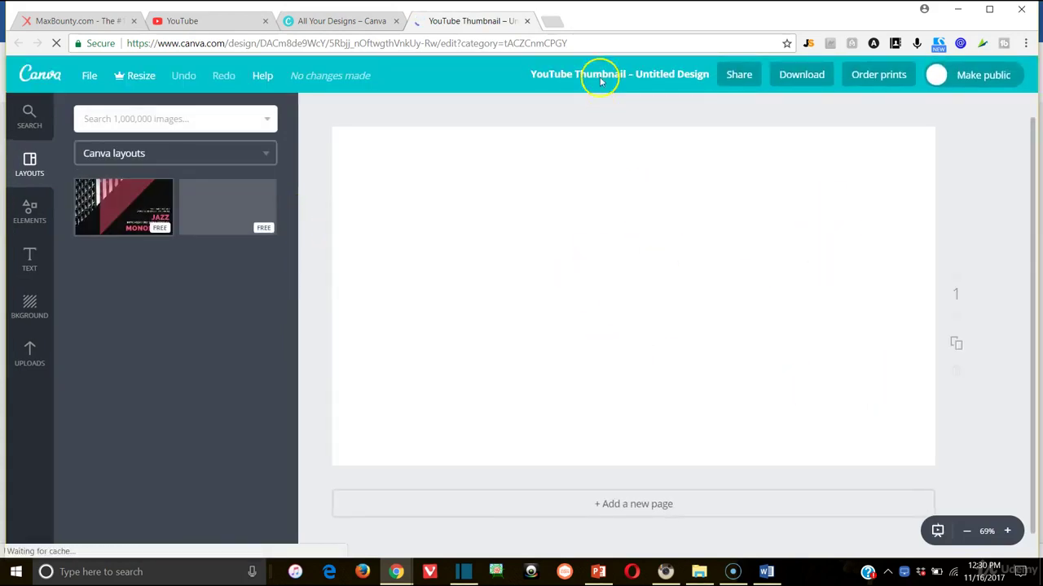
{"action": "left_click", "coordinate": [551, 22]}
Load Google and search for 'dating success'
{"action": "type", "text": "google"}
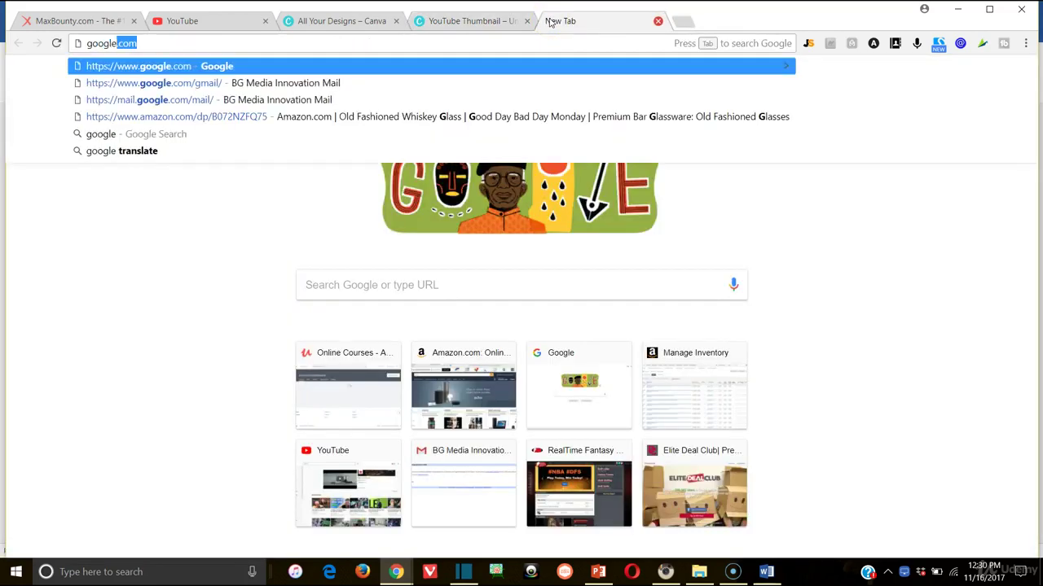
{"action": "key", "text": "Return"}
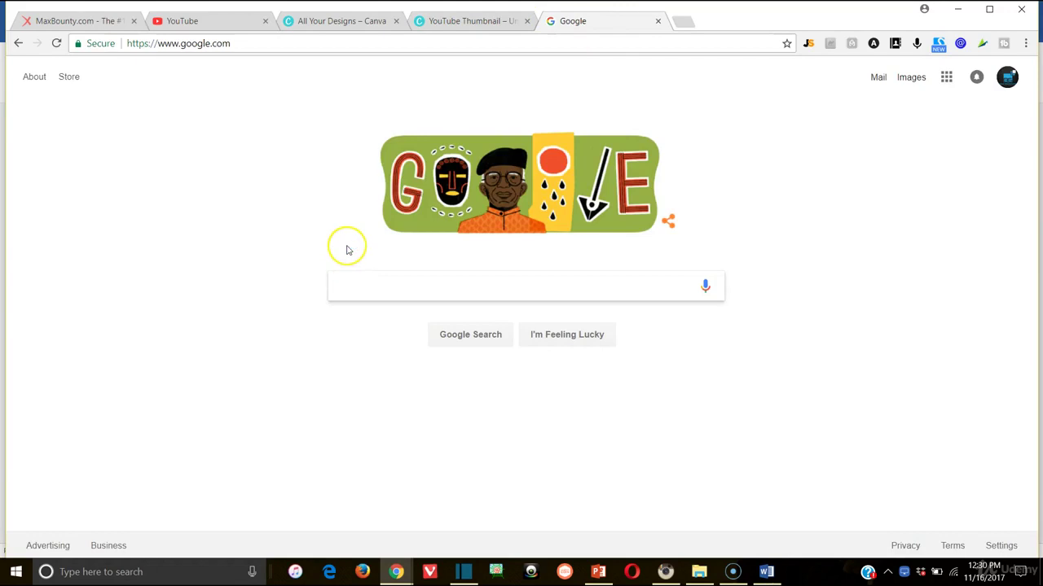
{"action": "type", "text": "s"}
{"action": "key", "text": "BackSpace"}
{"action": "type", "text": "dating succe"}
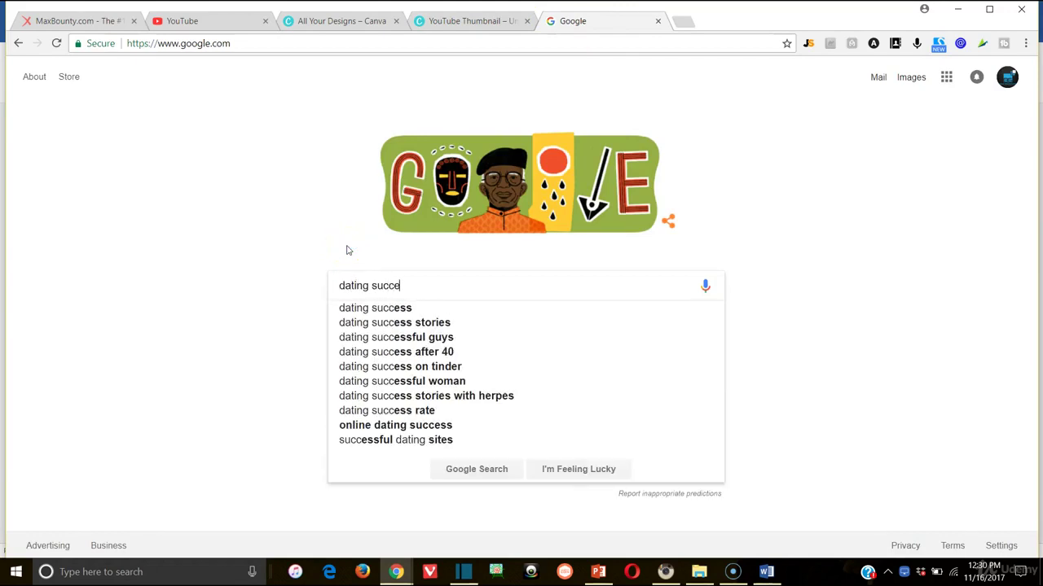
{"action": "type", "text": "ss"}
{"action": "key", "text": "Return"}
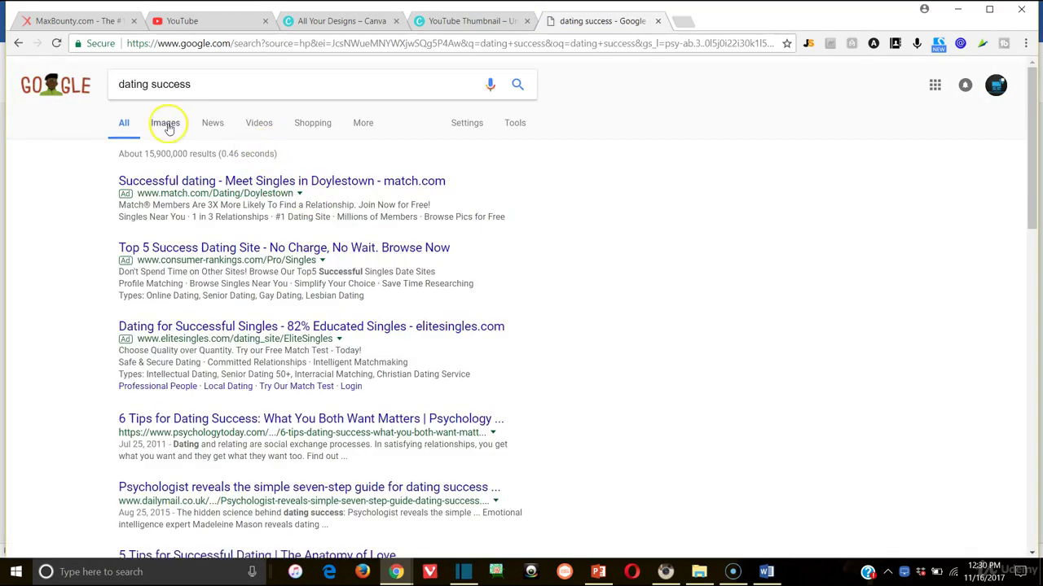
Open the laughing couple photo from the image results at full size
{"action": "left_click", "coordinate": [167, 127]}
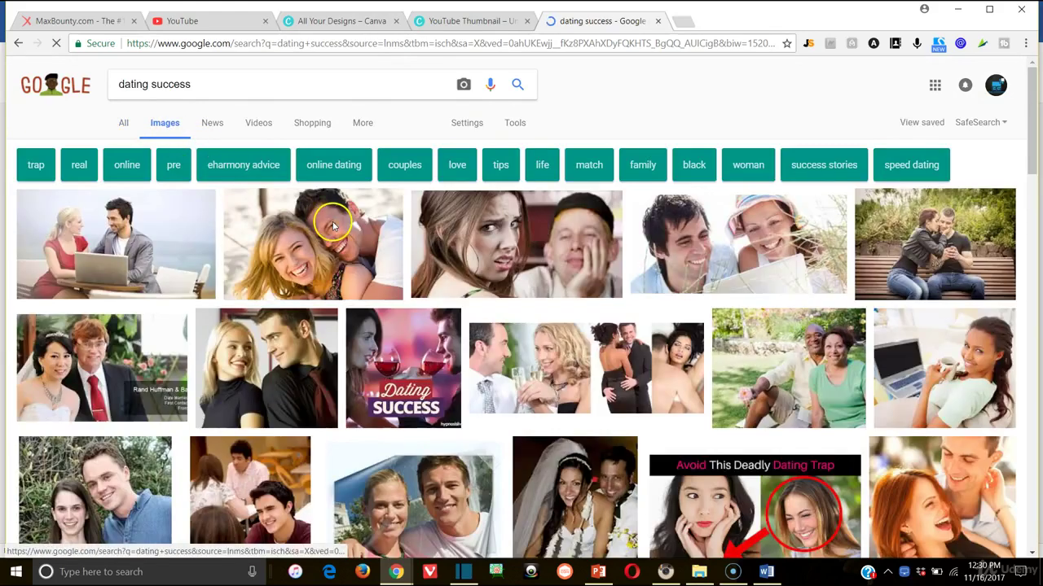
{"action": "left_click", "coordinate": [306, 213]}
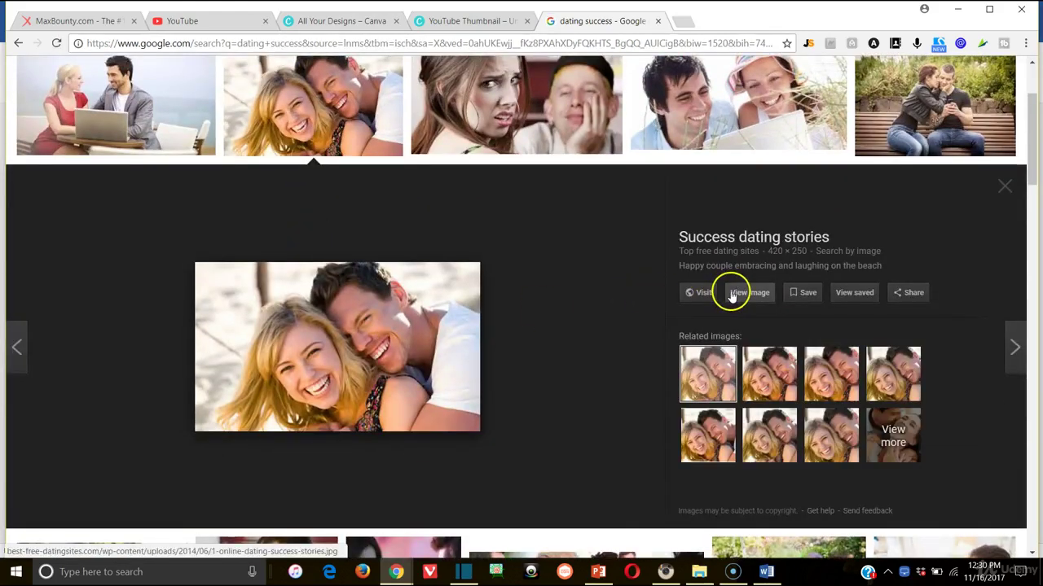
{"action": "left_click", "coordinate": [738, 293]}
{"action": "right_click", "coordinate": [529, 254]}
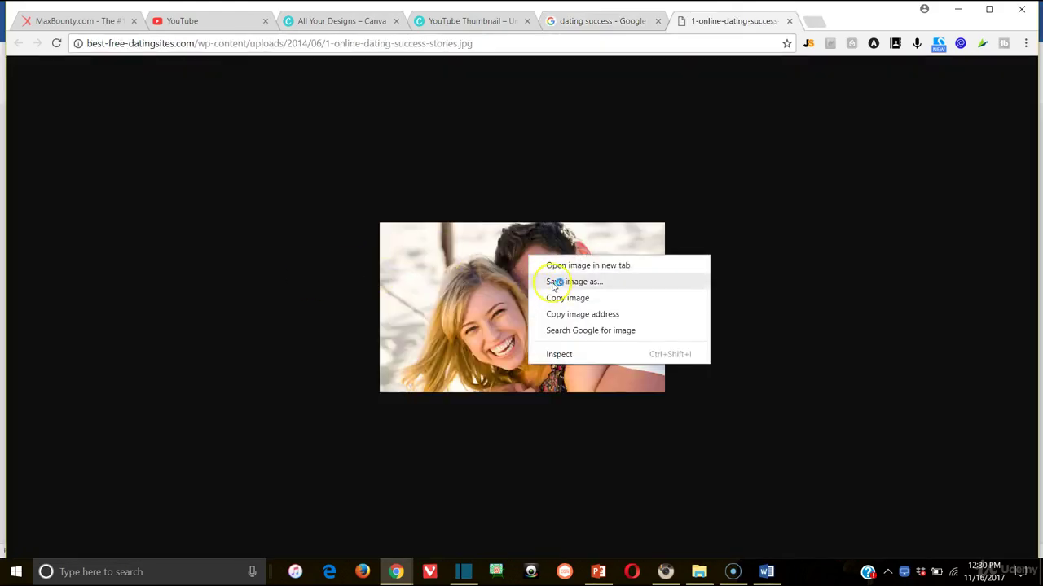
{"action": "left_click", "coordinate": [510, 176]}
Add the cracked YouTube logo from Uploads to the thumbnail design
{"action": "left_click", "coordinate": [448, 20]}
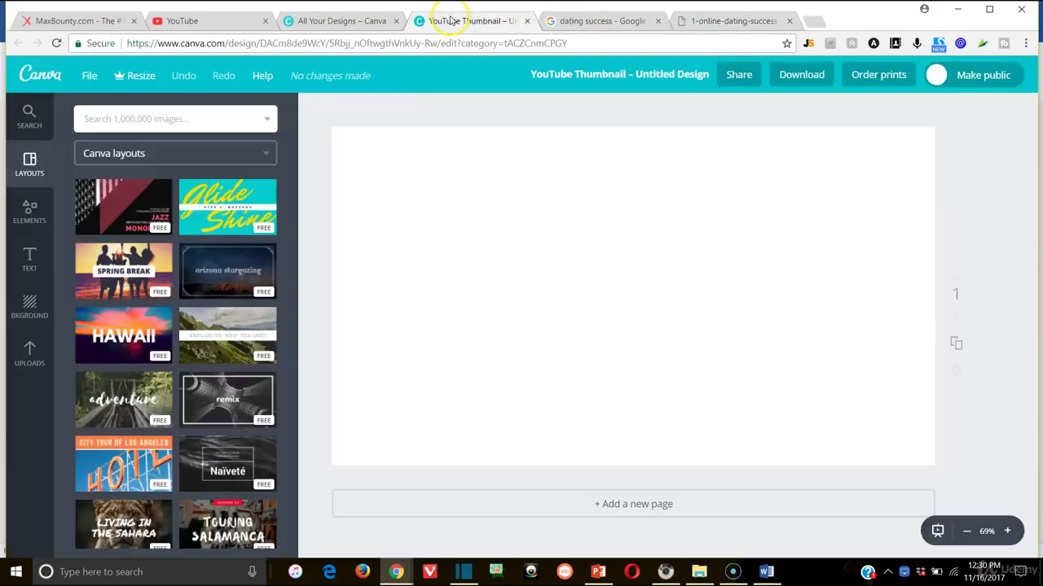
{"action": "left_click", "coordinate": [25, 340]}
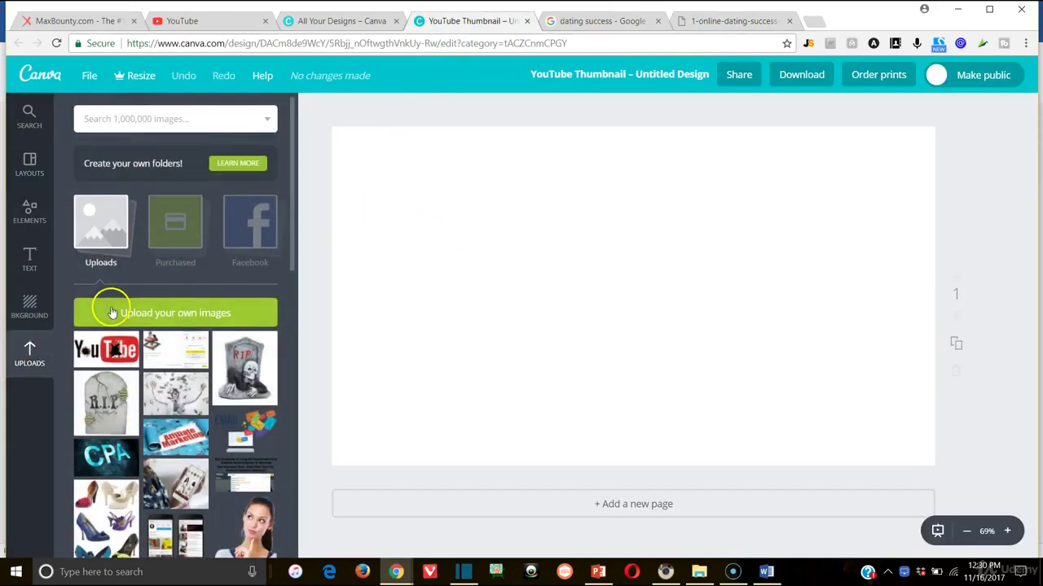
{"action": "left_click", "coordinate": [115, 349]}
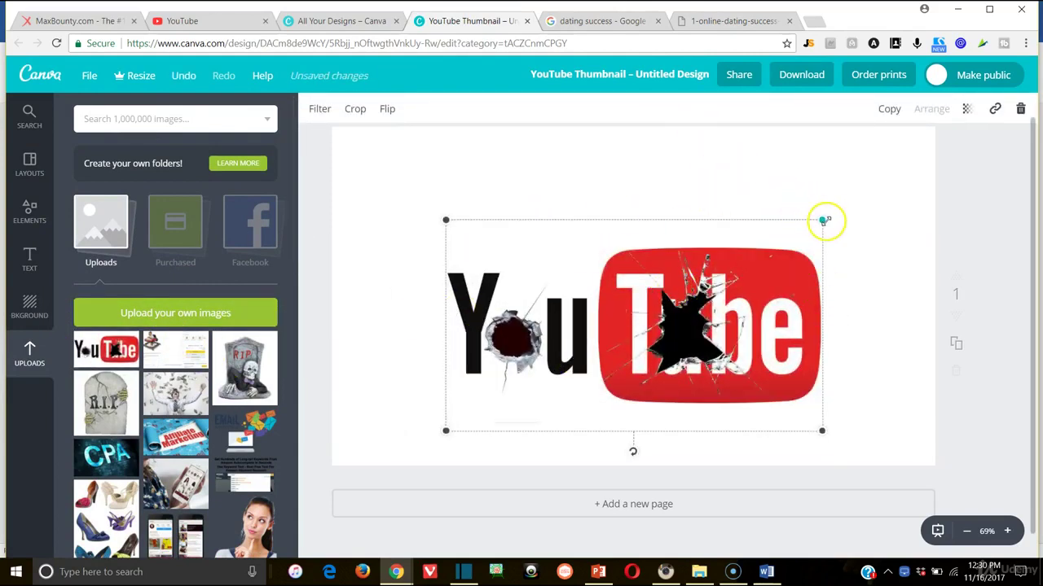
Resize and reposition the YouTube logo so it spans most of the canvas
{"action": "left_click_drag", "start_coordinate": [823, 218], "coordinate": [763, 248]}
{"action": "left_click_drag", "start_coordinate": [615, 305], "coordinate": [765, 239]}
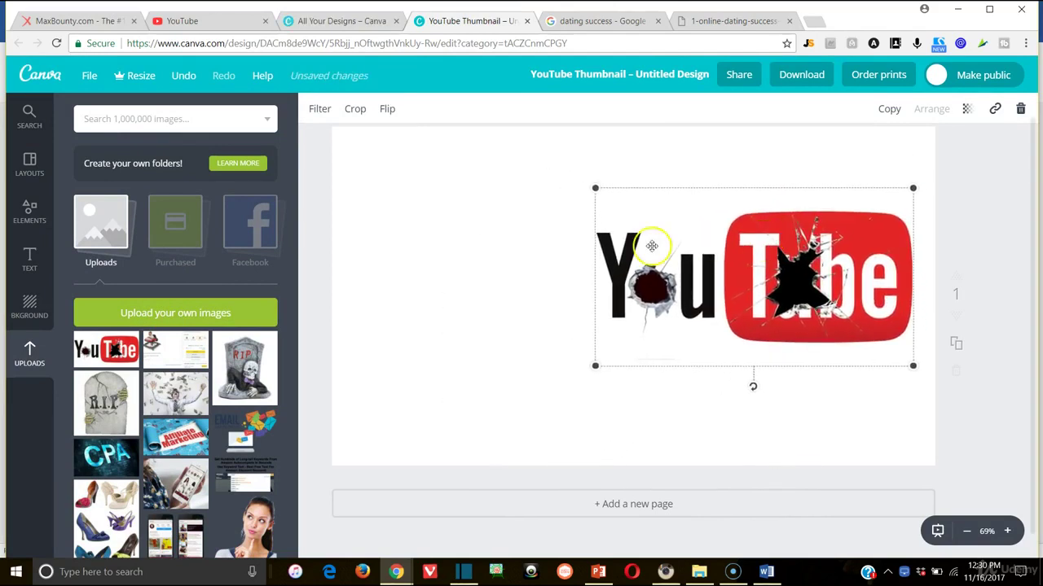
{"action": "left_click", "coordinate": [401, 188]}
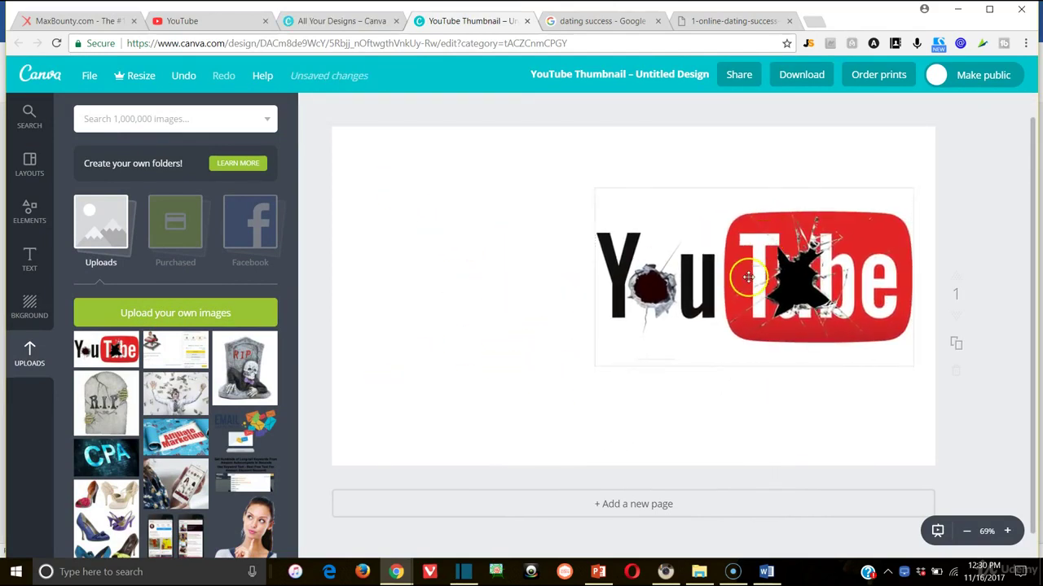
{"action": "left_click", "coordinate": [697, 239]}
{"action": "left_click_drag", "start_coordinate": [595, 189], "coordinate": [368, 204]}
{"action": "left_click_drag", "start_coordinate": [579, 222], "coordinate": [573, 296]}
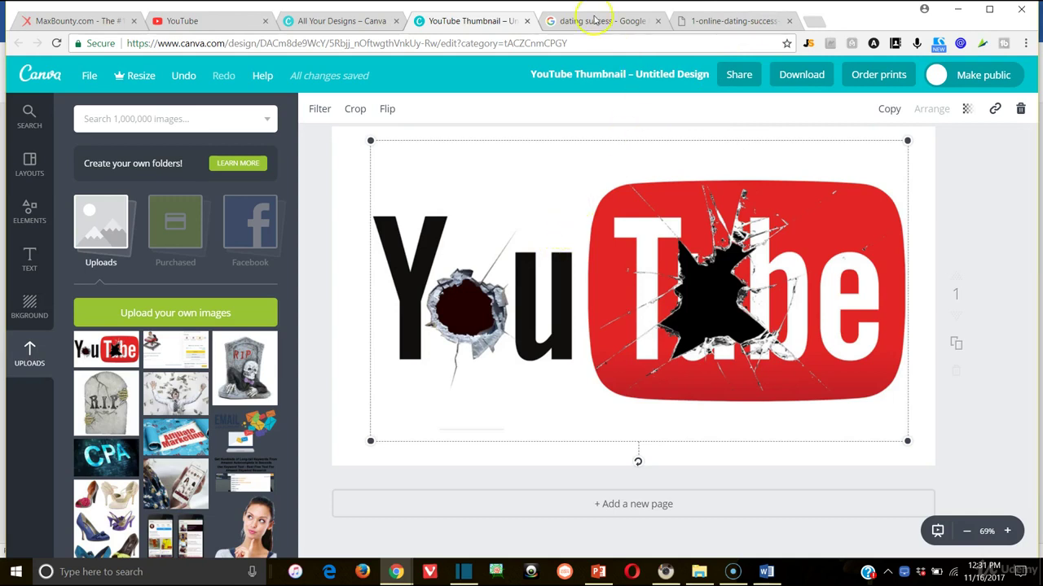
Open the dating tips video's watch page from Creator Studio, pause it, and expand its description
{"action": "left_click", "coordinate": [185, 18]}
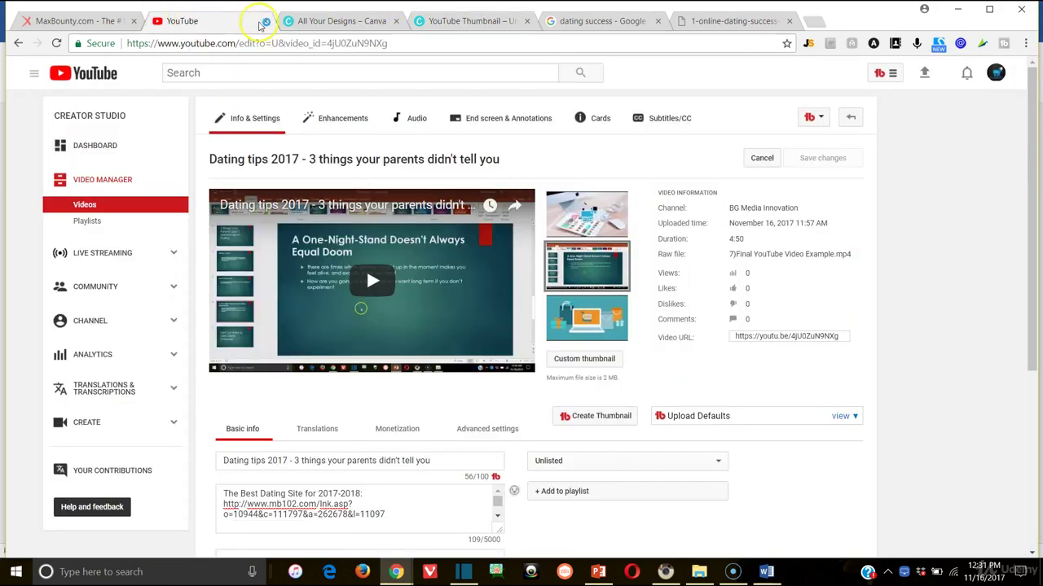
{"action": "left_click", "coordinate": [467, 166]}
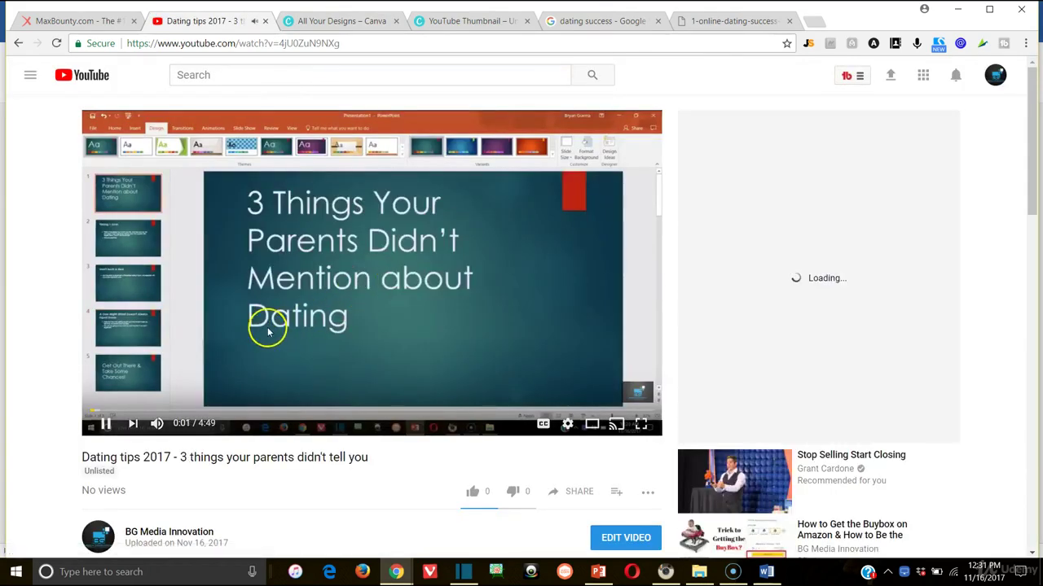
{"action": "left_click", "coordinate": [105, 423]}
{"action": "scroll", "coordinate": [426, 308], "scroll_direction": "down", "scroll_amount": 3}
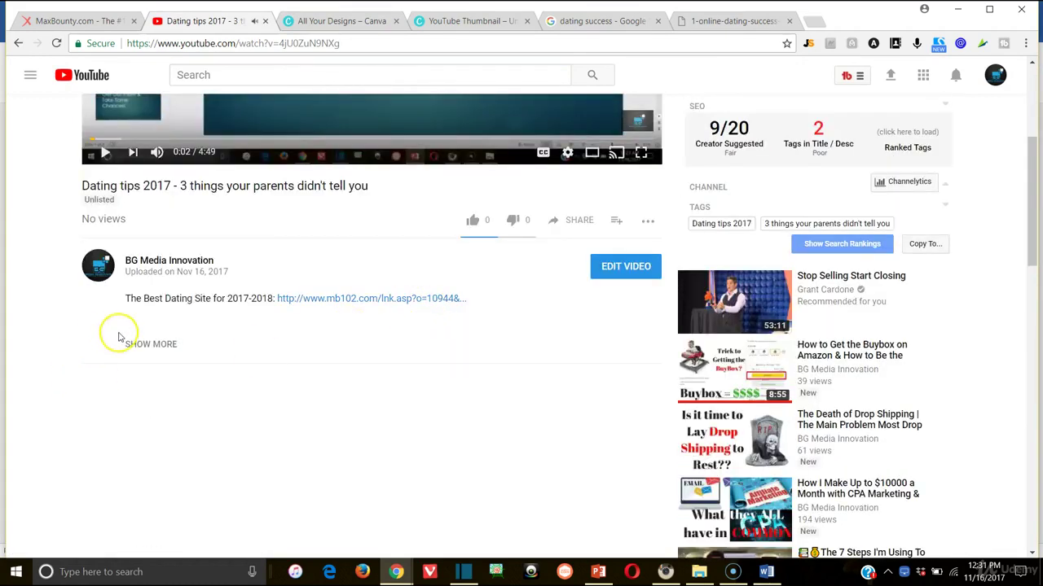
{"action": "left_click", "coordinate": [161, 344]}
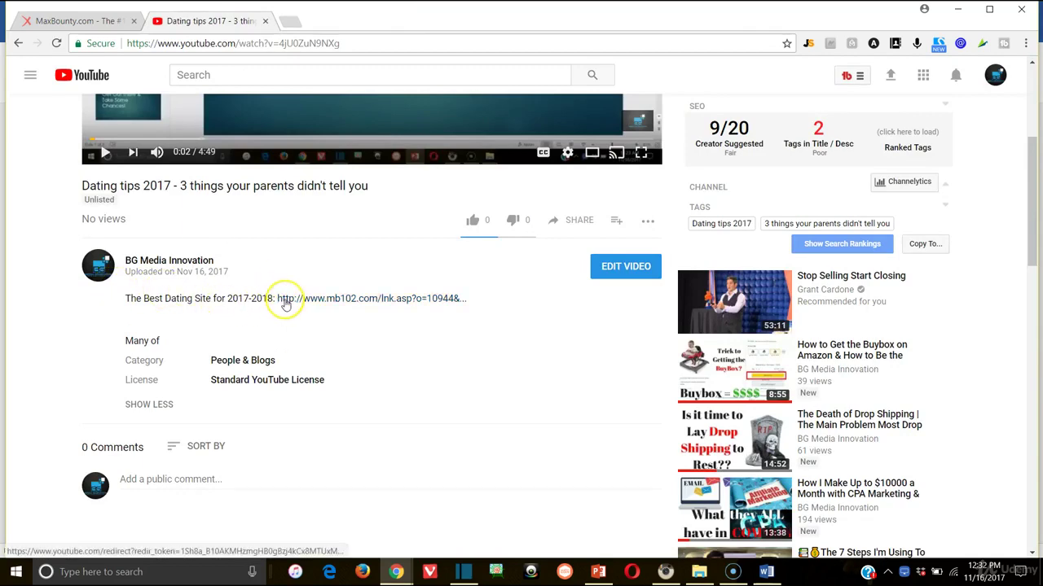
{"action": "scroll", "coordinate": [286, 260], "scroll_direction": "up", "scroll_amount": 3}
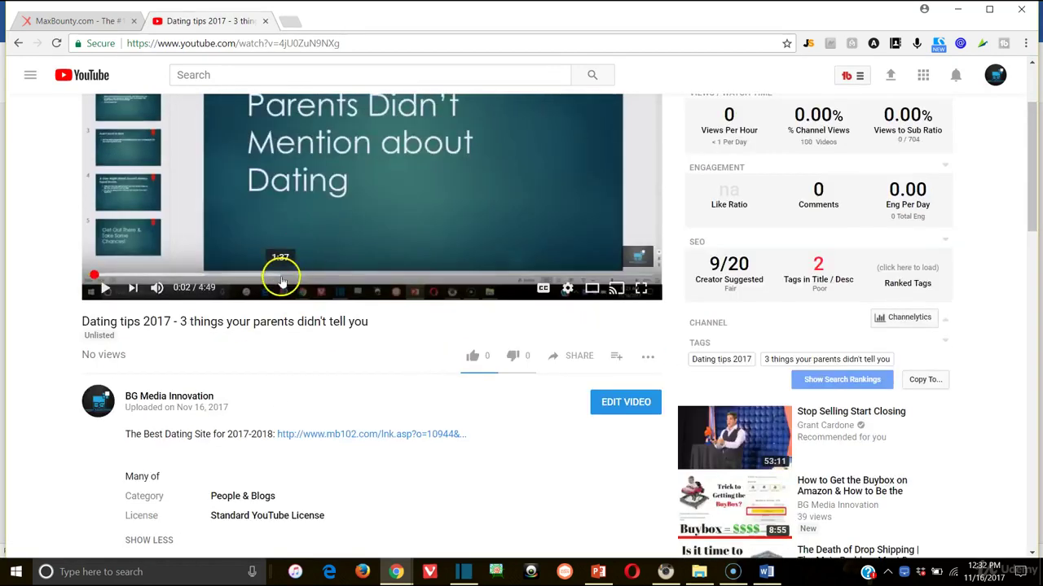
{"action": "scroll", "coordinate": [313, 299], "scroll_direction": "up", "scroll_amount": 1}
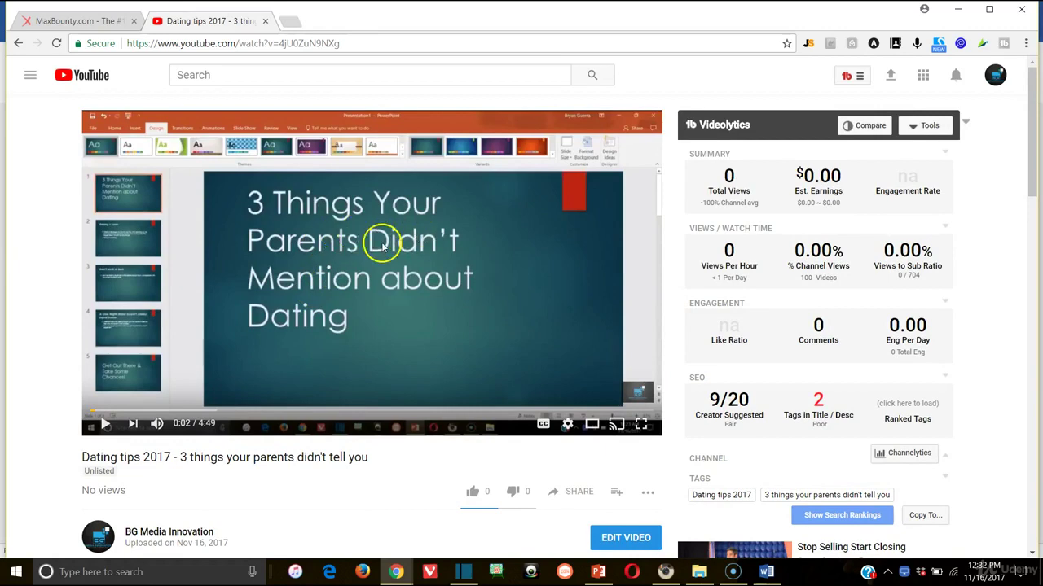
{"action": "scroll", "coordinate": [400, 260], "scroll_direction": "down", "scroll_amount": 3}
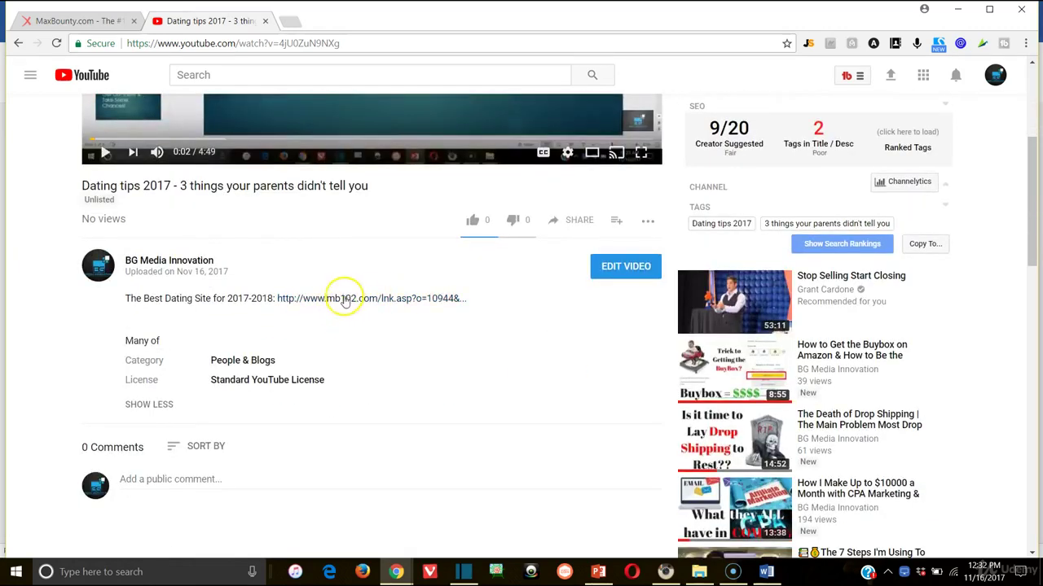
{"action": "scroll", "coordinate": [330, 300], "scroll_direction": "up", "scroll_amount": 2}
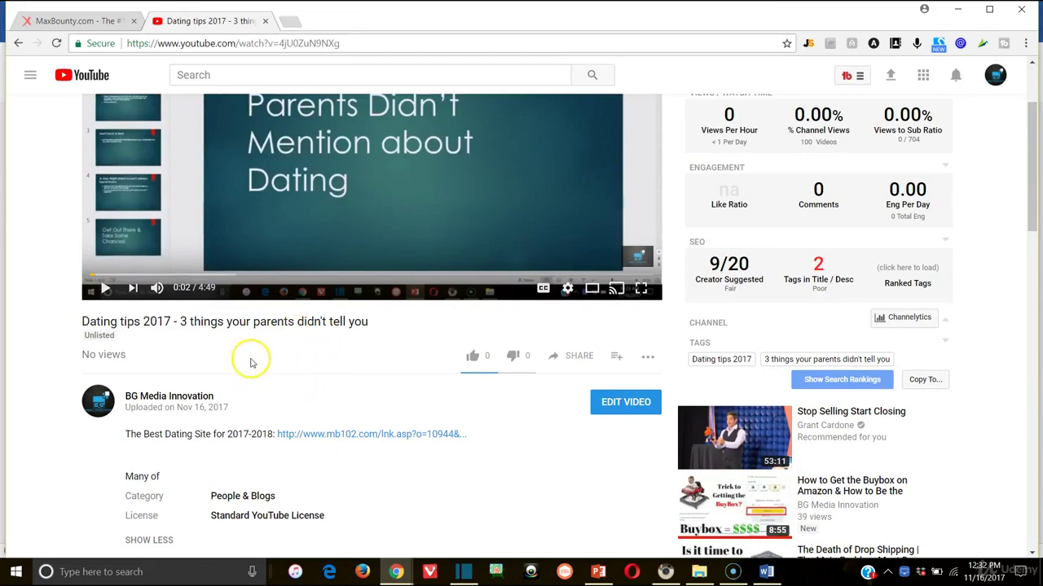
{"action": "scroll", "coordinate": [245, 356], "scroll_direction": "down", "scroll_amount": 3}
{"action": "scroll", "coordinate": [268, 345], "scroll_direction": "up", "scroll_amount": 5}
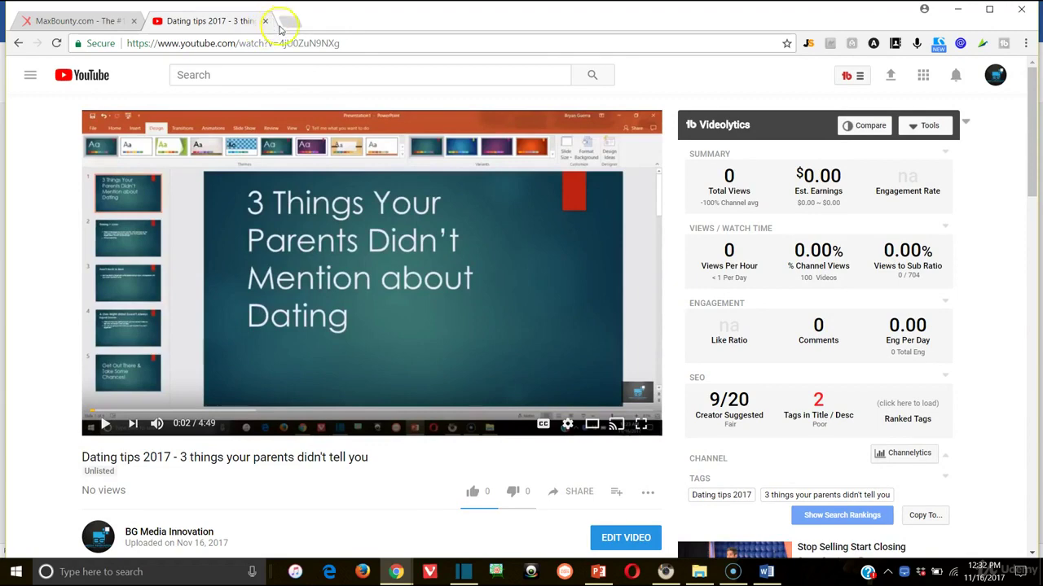
{"action": "scroll", "coordinate": [567, 328], "scroll_direction": "down", "scroll_amount": 4}
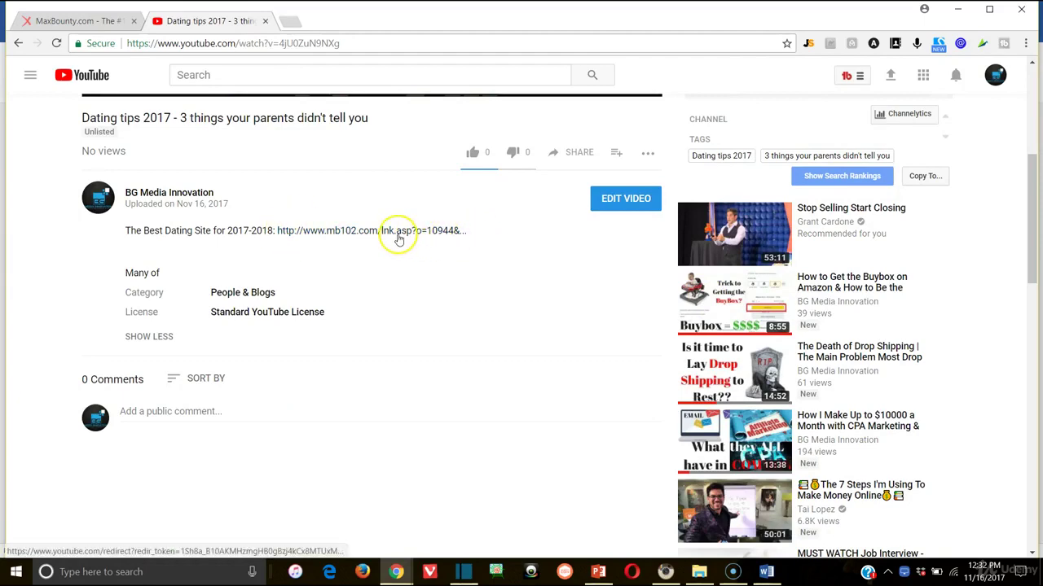
{"action": "scroll", "coordinate": [387, 242], "scroll_direction": "up", "scroll_amount": 3}
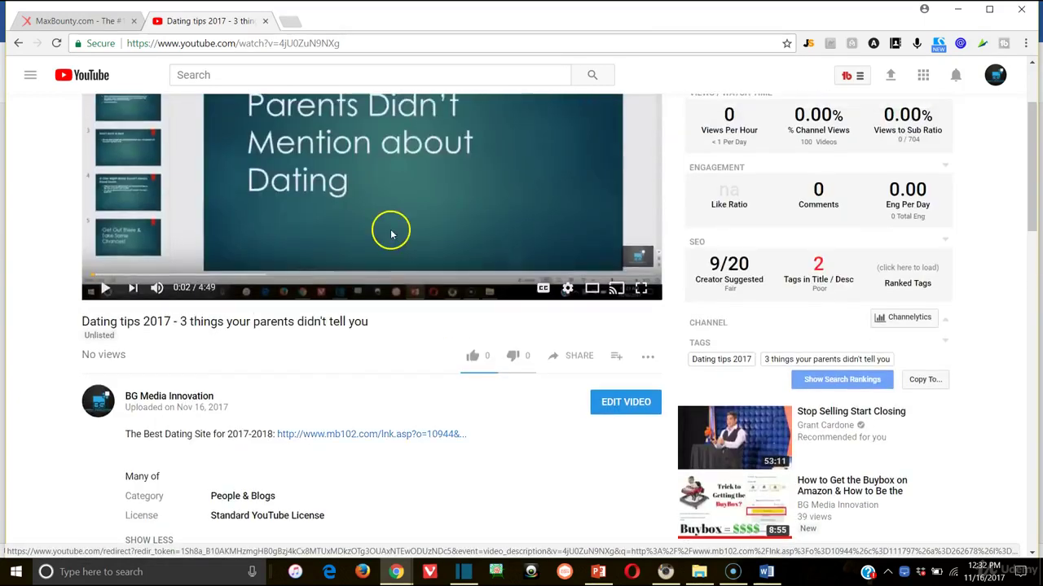